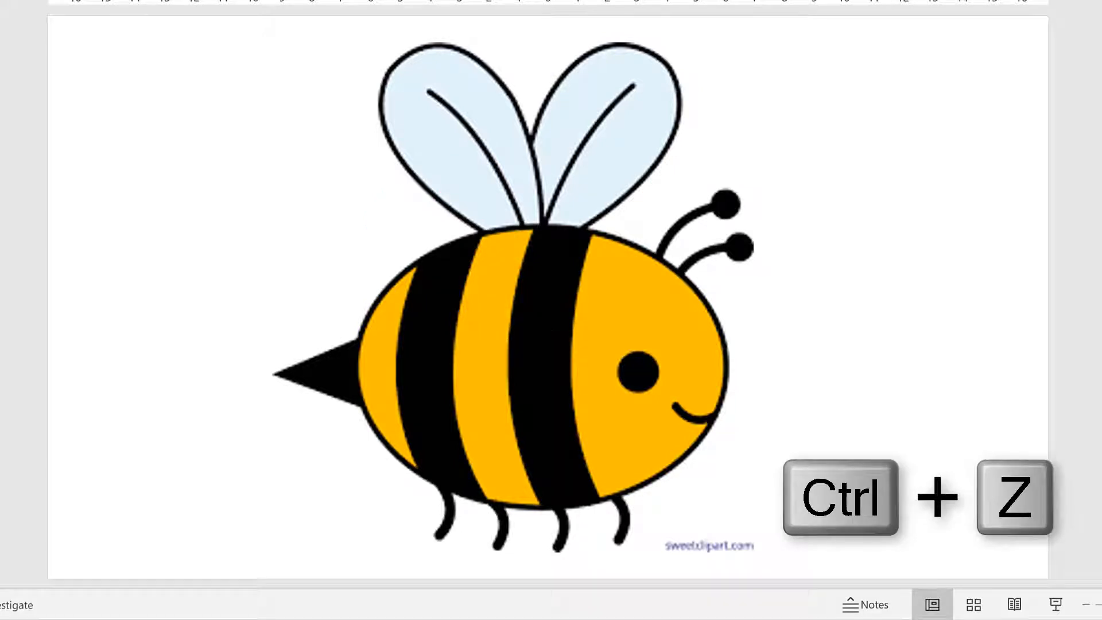
# Trace the bee's body outline, both wings with their inner veins, and the filled sting in pink ink over the picture
pyautogui.moveTo(501, 232)
pyautogui.mouseDown()
pyautogui.moveTo(384, 435)
pyautogui.moveTo(423, 472)
pyautogui.moveTo(691, 454)
pyautogui.moveTo(655, 262)
pyautogui.moveTo(490, 231)
pyautogui.moveTo(496, 78)
pyautogui.moveTo(542, 221)
pyautogui.moveTo(680, 97)
pyautogui.moveTo(585, 222)
pyautogui.mouseUp()
pyautogui.moveTo(432, 91); pyautogui.dragTo(527, 221)
pyautogui.moveTo(631, 89); pyautogui.dragTo(548, 221)
pyautogui.moveTo(343, 346)
pyautogui.mouseDown()
pyautogui.moveTo(361, 408)
pyautogui.moveTo(315, 378)
pyautogui.mouseUp()
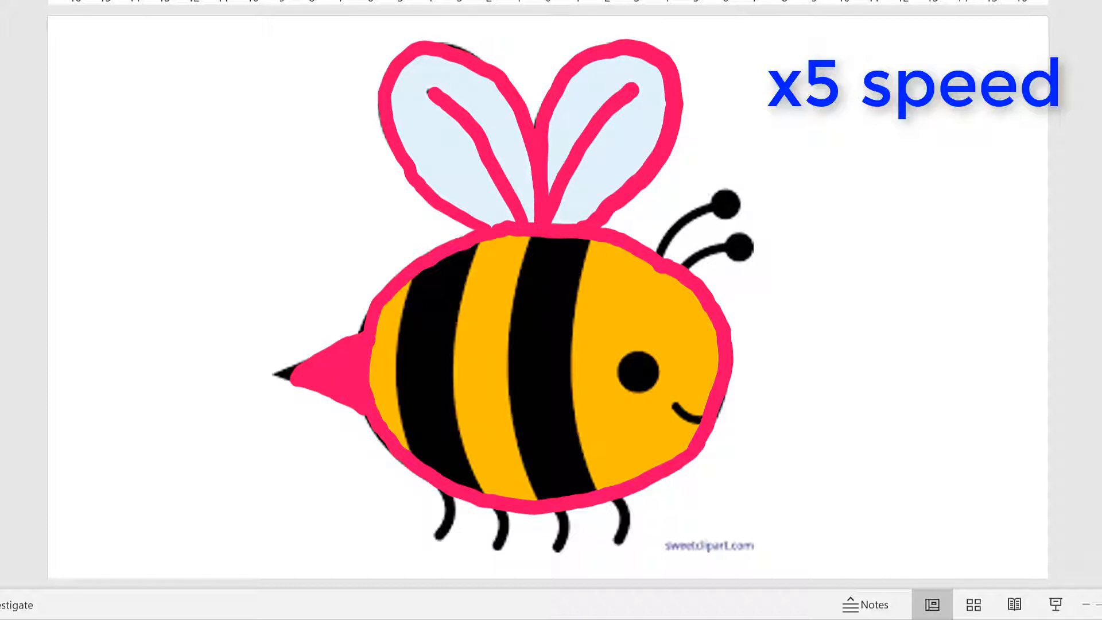
# Trace the bee's four legs and two antennae with the pink pen
pyautogui.moveTo(451, 498); pyautogui.dragTo(439, 533)
pyautogui.moveTo(504, 508); pyautogui.dragTo(499, 545)
pyautogui.moveTo(561, 510); pyautogui.dragTo(555, 548)
pyautogui.moveTo(619, 502); pyautogui.dragTo(618, 542)
pyautogui.moveTo(660, 253)
pyautogui.mouseDown()
pyautogui.moveTo(727, 202)
pyautogui.moveTo(742, 247)
pyautogui.mouseUp()
# Trace the bee's mouth and fill in its eye and two dark body stripes with the pink pen
pyautogui.moveTo(679, 404); pyautogui.dragTo(701, 417)
pyautogui.moveTo(638, 364); pyautogui.dragTo(653, 374)
pyautogui.moveTo(414, 454)
pyautogui.mouseDown()
pyautogui.moveTo(409, 302)
pyautogui.moveTo(420, 276)
pyautogui.mouseUp()
pyautogui.moveTo(417, 279)
pyautogui.mouseDown()
pyautogui.moveTo(424, 458)
pyautogui.moveTo(457, 257)
pyautogui.moveTo(474, 487)
pyautogui.moveTo(473, 249)
pyautogui.mouseUp()
pyautogui.moveTo(543, 494)
pyautogui.mouseDown()
pyautogui.moveTo(517, 386)
pyautogui.moveTo(533, 243)
pyautogui.moveTo(554, 493)
pyautogui.moveTo(556, 245)
pyautogui.mouseUp()
pyautogui.moveTo(542, 331)
pyautogui.mouseDown()
pyautogui.moveTo(568, 245)
pyautogui.moveTo(565, 396)
pyautogui.moveTo(585, 489)
pyautogui.mouseUp()
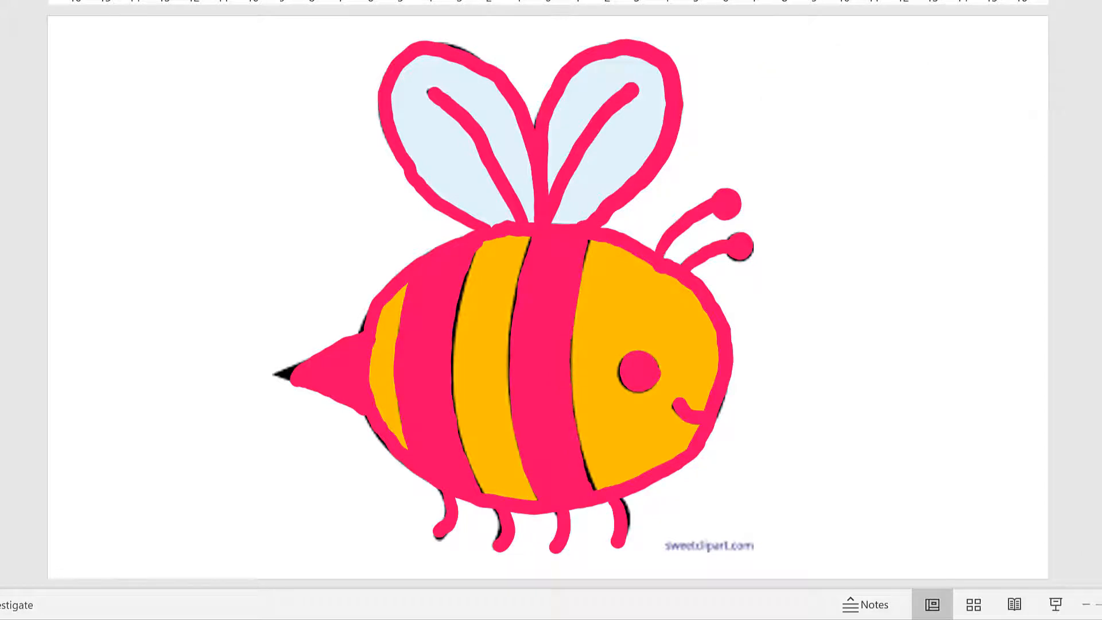
# Move the original bee picture to the right, clear of the traced ink drawing
pyautogui.moveTo(721, 156)
pyautogui.mouseDown()
pyautogui.moveTo(916, 266)
pyautogui.moveTo(1048, 248)
pyautogui.mouseUp()
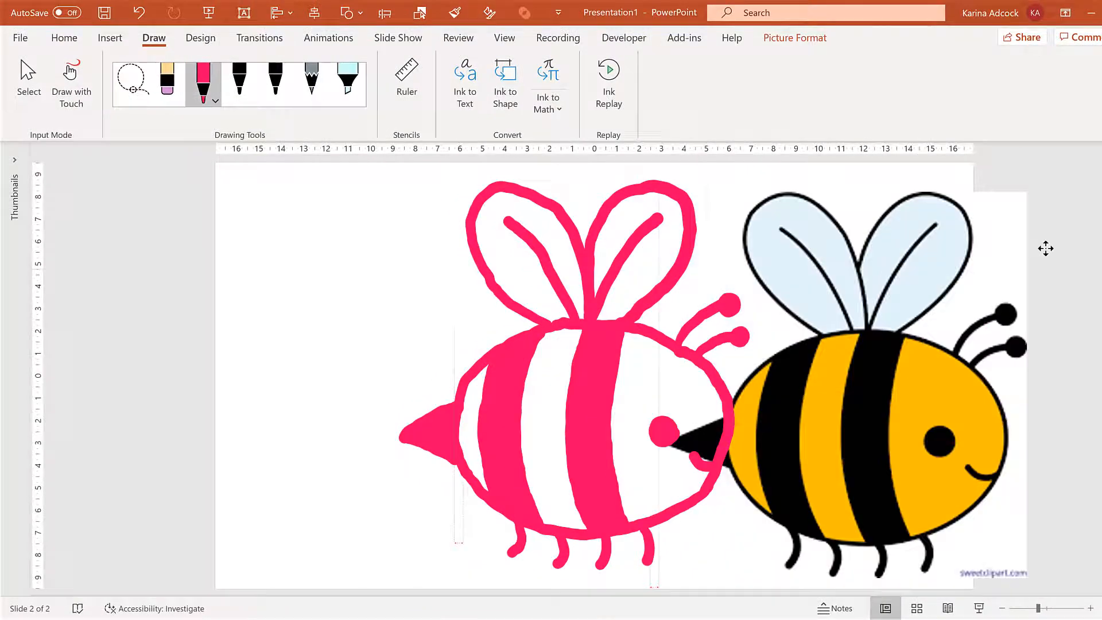
pyautogui.moveTo(895, 325); pyautogui.dragTo(1053, 310)
# Select all the traced ink strokes and change their outline colour to black
pyautogui.moveTo(284, 160)
pyautogui.mouseDown()
pyautogui.moveTo(652, 580)
pyautogui.moveTo(727, 605)
pyautogui.mouseUp()
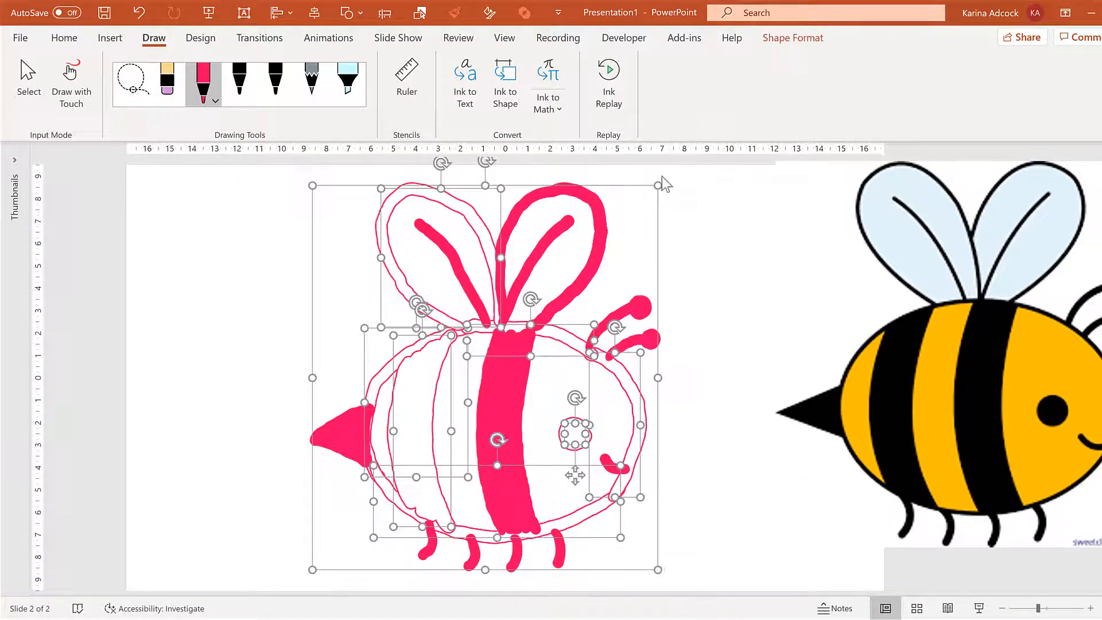
pyautogui.rightClick(659, 210)
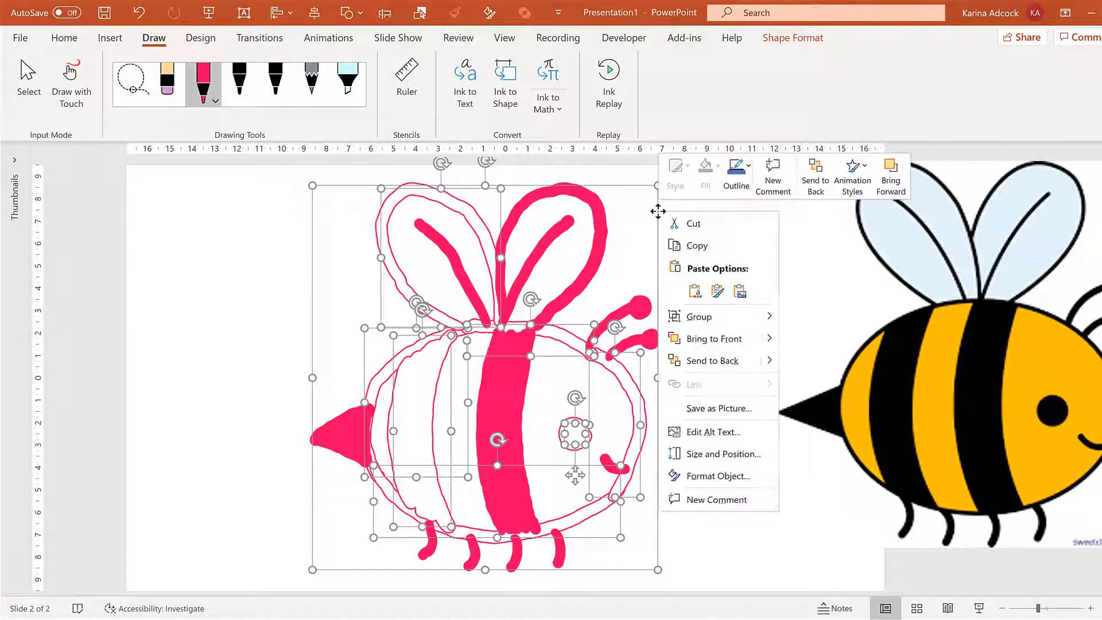
pyautogui.click(740, 185)
pyautogui.click(740, 227)
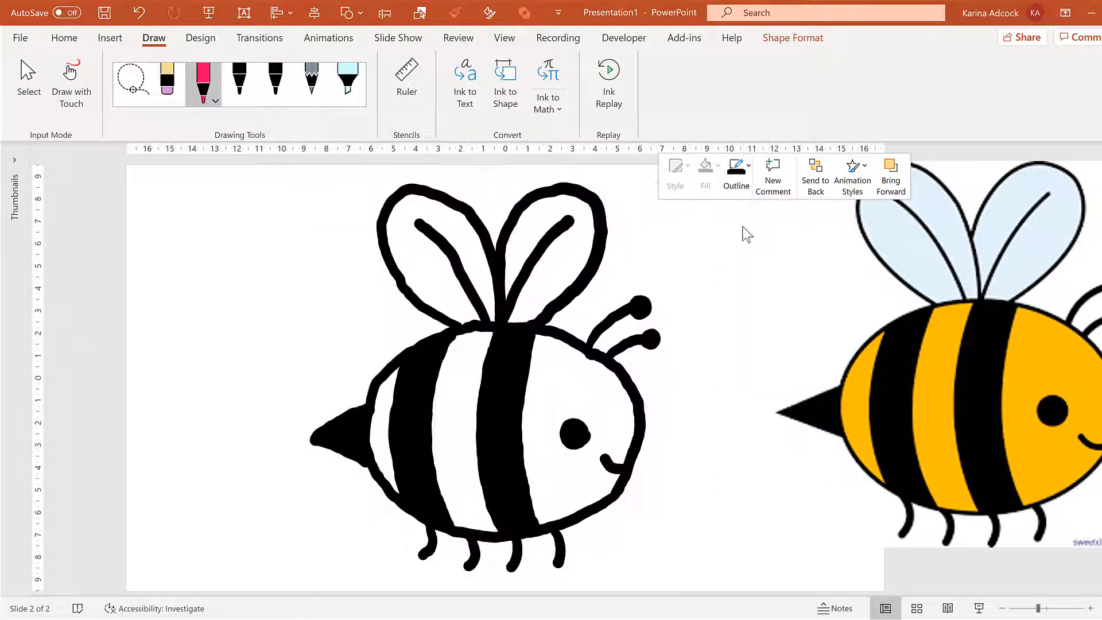
pyautogui.click(709, 291)
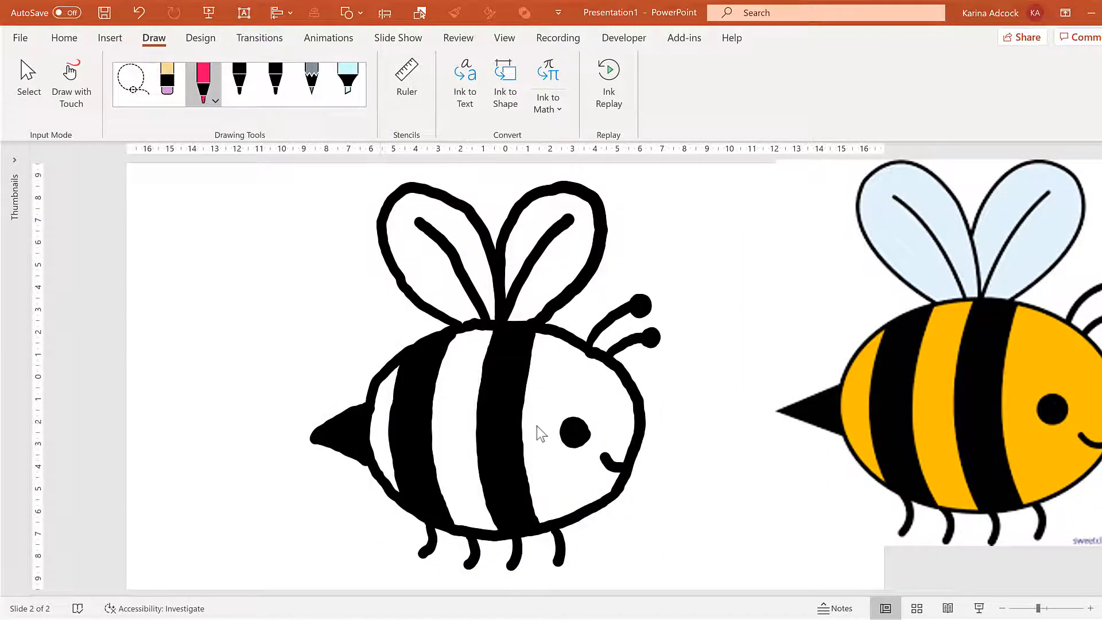
# Set the highlighter to a custom golden orange from the standard colour palette
pyautogui.click(361, 99)
pyautogui.click(362, 99)
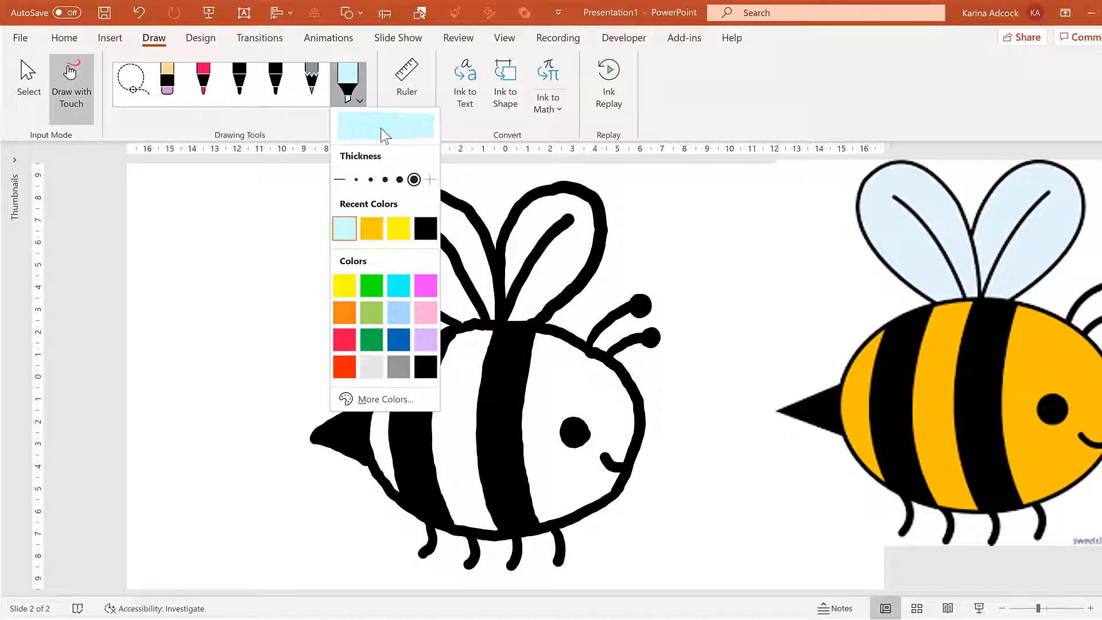
pyautogui.click(399, 399)
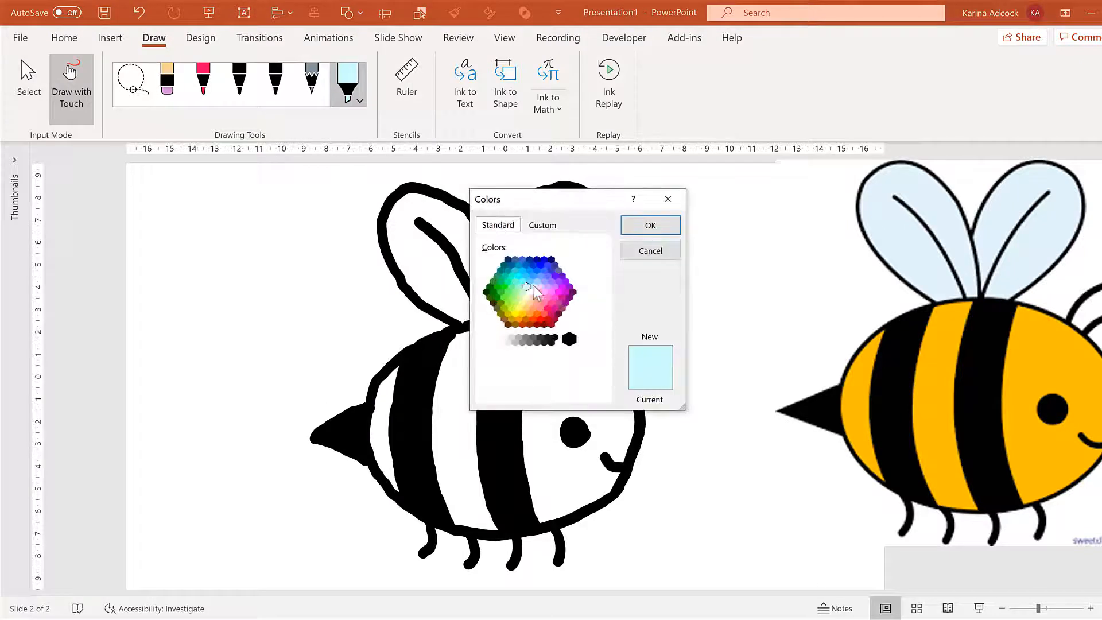
pyautogui.click(522, 314)
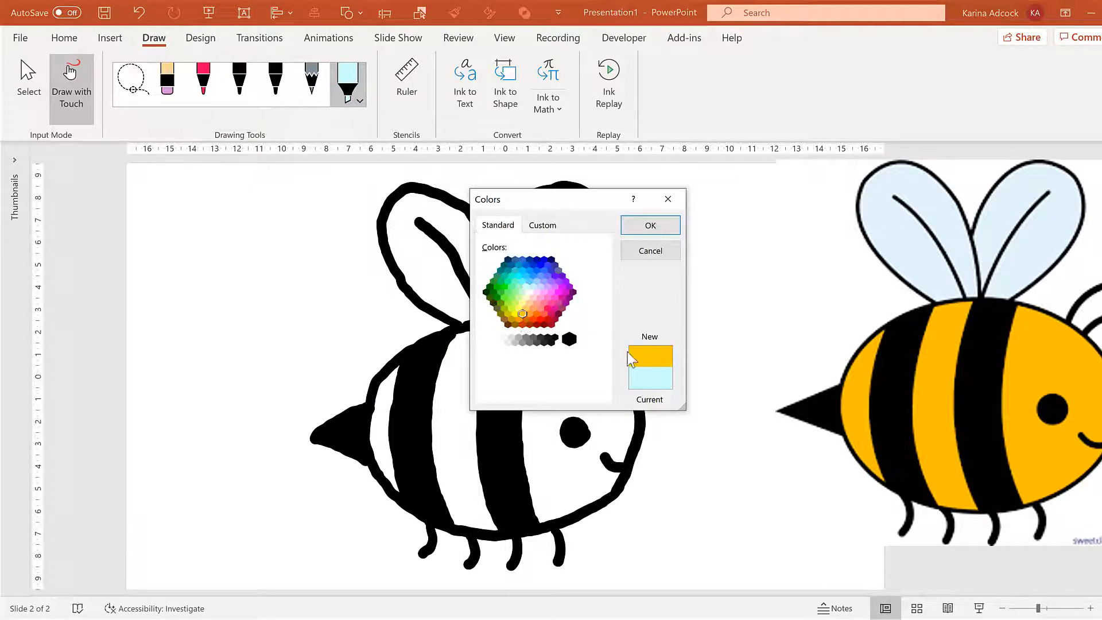
pyautogui.click(664, 225)
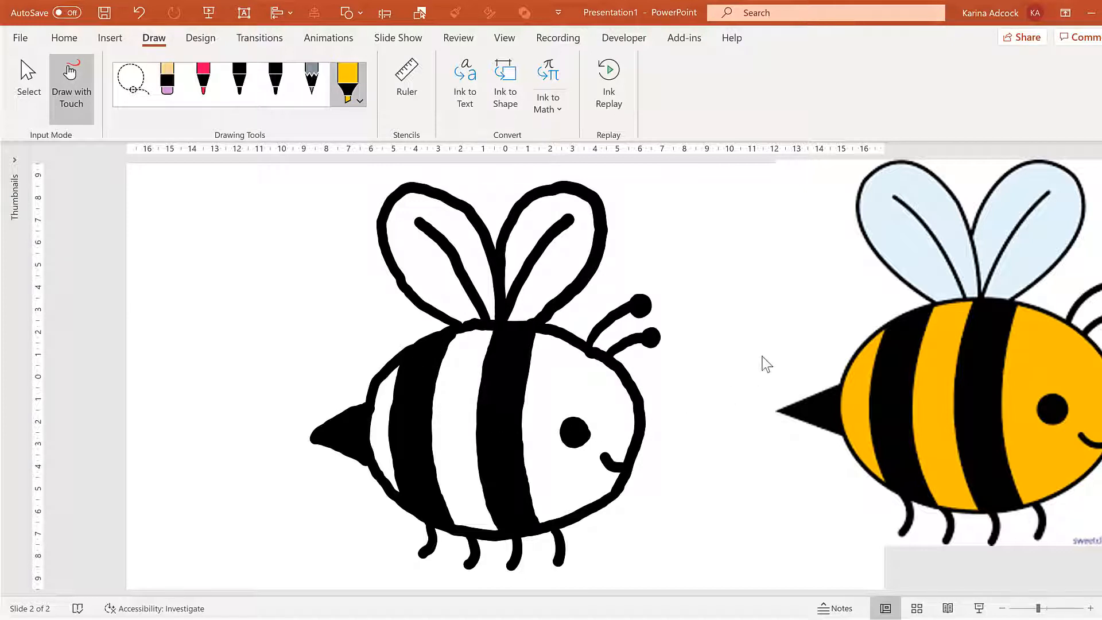
# Colour the bee's face and the light bands of its body golden orange with the highlighter
pyautogui.moveTo(390, 380)
pyautogui.mouseDown()
pyautogui.moveTo(381, 456)
pyautogui.moveTo(395, 487)
pyautogui.mouseUp()
pyautogui.moveTo(459, 339)
pyautogui.mouseDown()
pyautogui.moveTo(445, 375)
pyautogui.moveTo(468, 516)
pyautogui.mouseUp()
pyautogui.moveTo(476, 370); pyautogui.dragTo(476, 528)
pyautogui.moveTo(481, 333); pyautogui.dragTo(482, 373)
pyautogui.moveTo(491, 511); pyautogui.dragTo(491, 528)
pyautogui.moveTo(539, 476)
pyautogui.mouseDown()
pyautogui.moveTo(539, 519)
pyautogui.moveTo(534, 339)
pyautogui.mouseUp()
pyautogui.moveTo(544, 333); pyautogui.dragTo(549, 516)
pyautogui.moveTo(560, 344)
pyautogui.mouseDown()
pyautogui.moveTo(560, 516)
pyautogui.moveTo(574, 413)
pyautogui.mouseUp()
pyautogui.moveTo(577, 453); pyautogui.dragTo(578, 505)
pyautogui.moveTo(588, 361); pyautogui.dragTo(588, 502)
pyautogui.moveTo(598, 364)
pyautogui.mouseDown()
pyautogui.moveTo(599, 465)
pyautogui.moveTo(609, 473)
pyautogui.mouseUp()
pyautogui.moveTo(612, 371); pyautogui.dragTo(616, 456)
pyautogui.moveTo(629, 390); pyautogui.dragTo(628, 447)
pyautogui.click(72, 86)
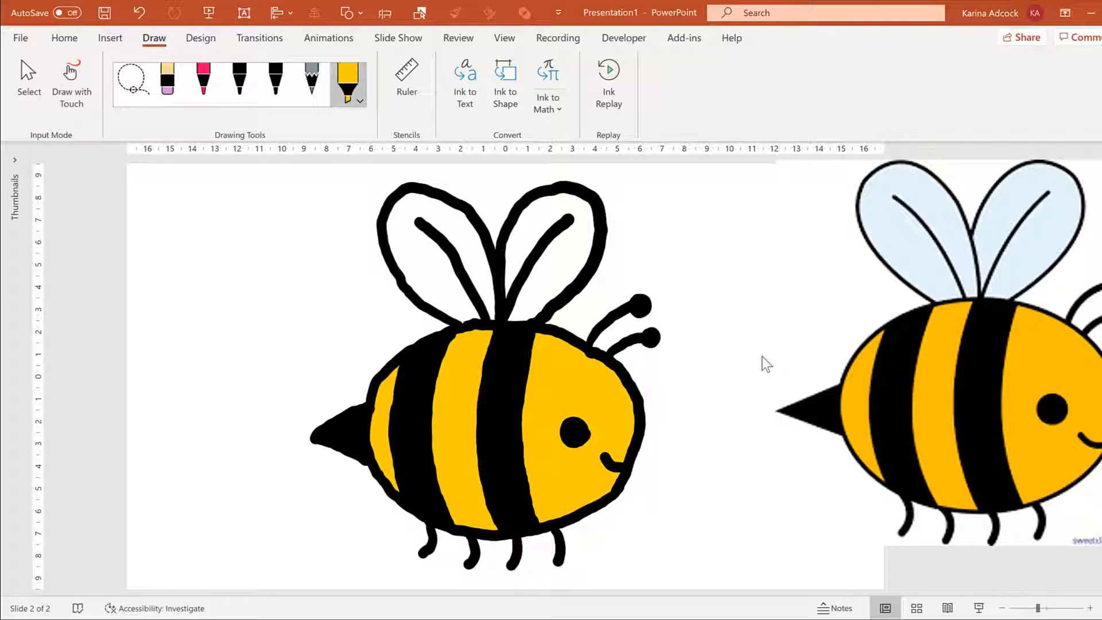
# Set the highlighter to a custom pale blue from the standard colour palette
pyautogui.click(360, 102)
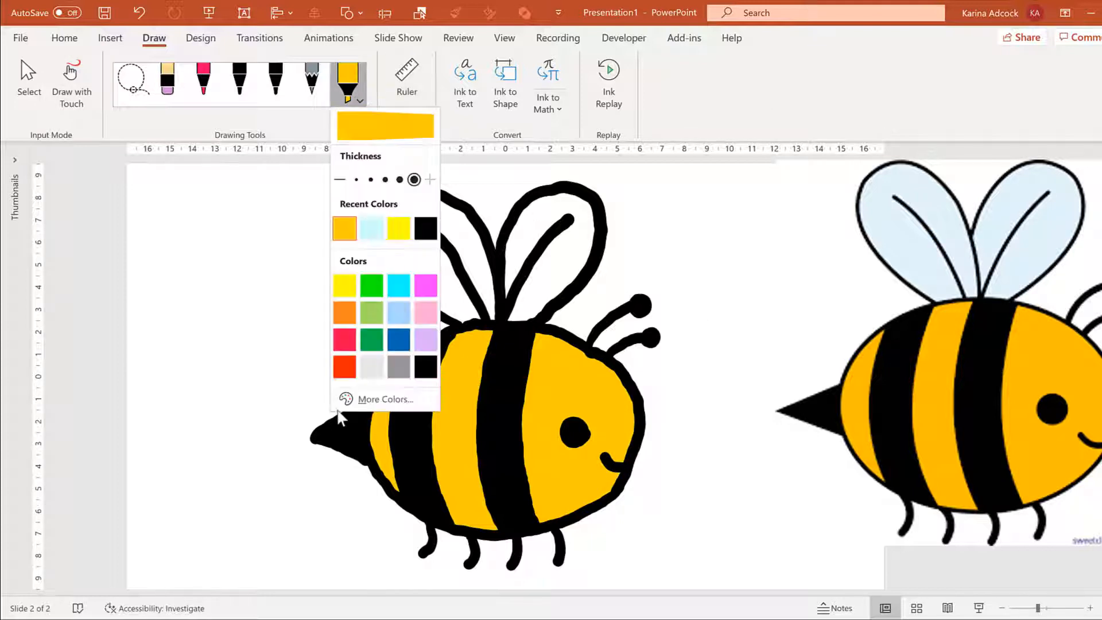
pyautogui.click(352, 395)
pyautogui.click(525, 287)
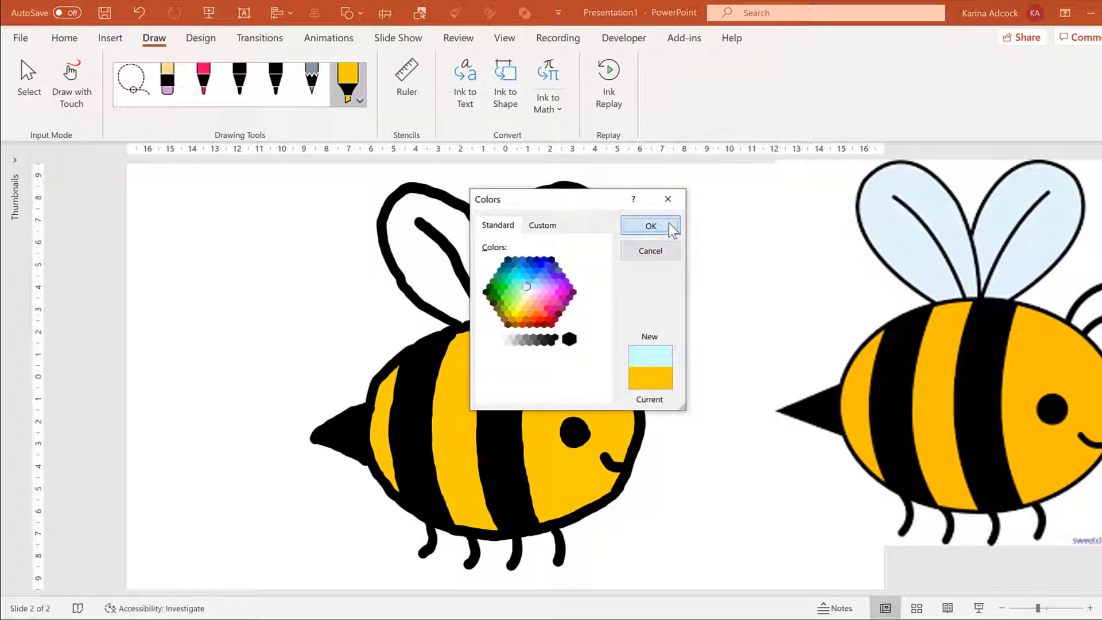
pyautogui.click(650, 225)
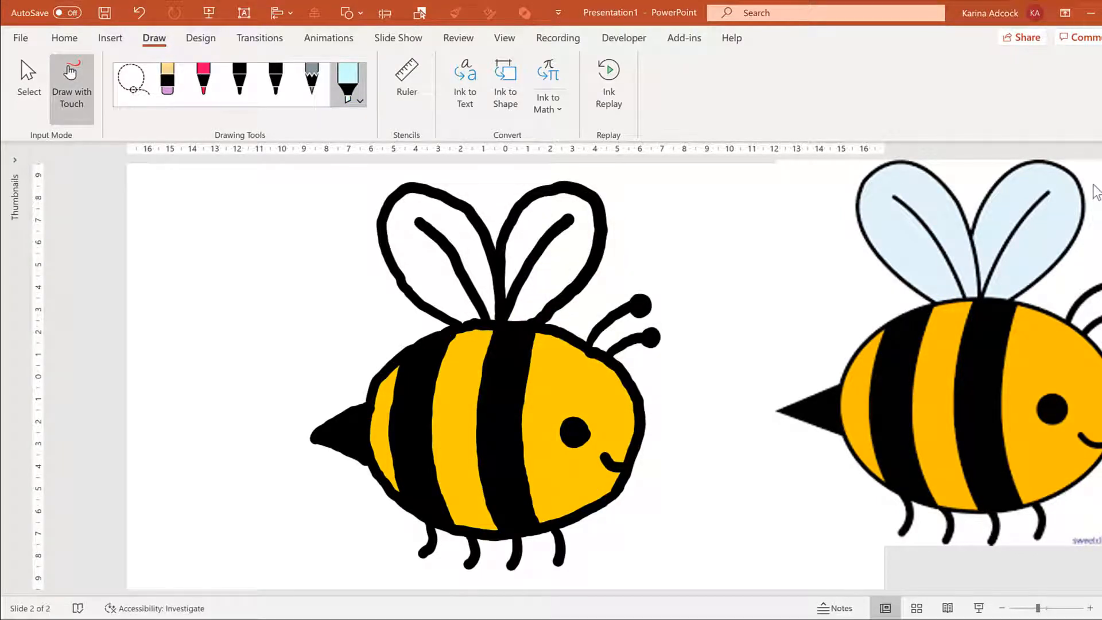
# Colour the inside of both of the bee's wings pale blue with the highlighter
pyautogui.moveTo(673, 276); pyautogui.dragTo(674, 289)
pyautogui.moveTo(397, 209)
pyautogui.mouseDown()
pyautogui.moveTo(399, 265)
pyautogui.moveTo(429, 296)
pyautogui.mouseUp()
pyautogui.moveTo(445, 213)
pyautogui.mouseDown()
pyautogui.moveTo(451, 302)
pyautogui.moveTo(467, 313)
pyautogui.mouseUp()
pyautogui.moveTo(482, 253); pyautogui.dragTo(480, 311)
pyautogui.click(71, 86)
pyautogui.moveTo(513, 234); pyautogui.dragTo(518, 313)
pyautogui.moveTo(529, 209)
pyautogui.mouseDown()
pyautogui.moveTo(528, 313)
pyautogui.moveTo(542, 304)
pyautogui.mouseUp()
pyautogui.moveTo(562, 212)
pyautogui.mouseDown()
pyautogui.moveTo(562, 288)
pyautogui.moveTo(574, 274)
pyautogui.mouseUp()
pyautogui.moveTo(588, 202); pyautogui.dragTo(588, 270)
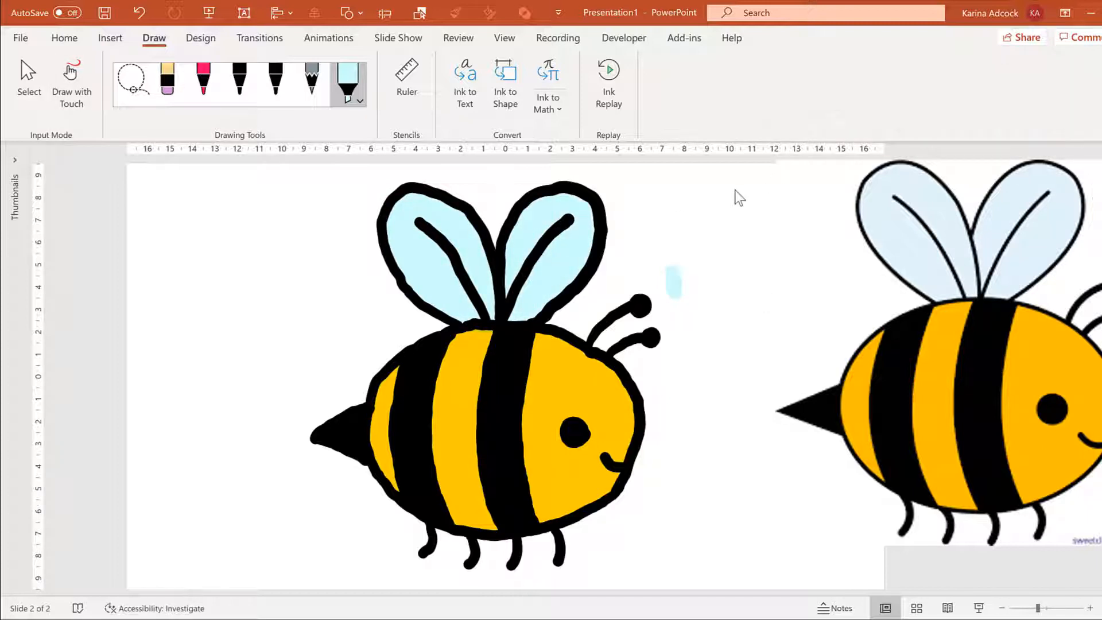
# Remove the stray pale blue mark above the antennae and delete the original bee picture beside the drawing
pyautogui.click(32, 74)
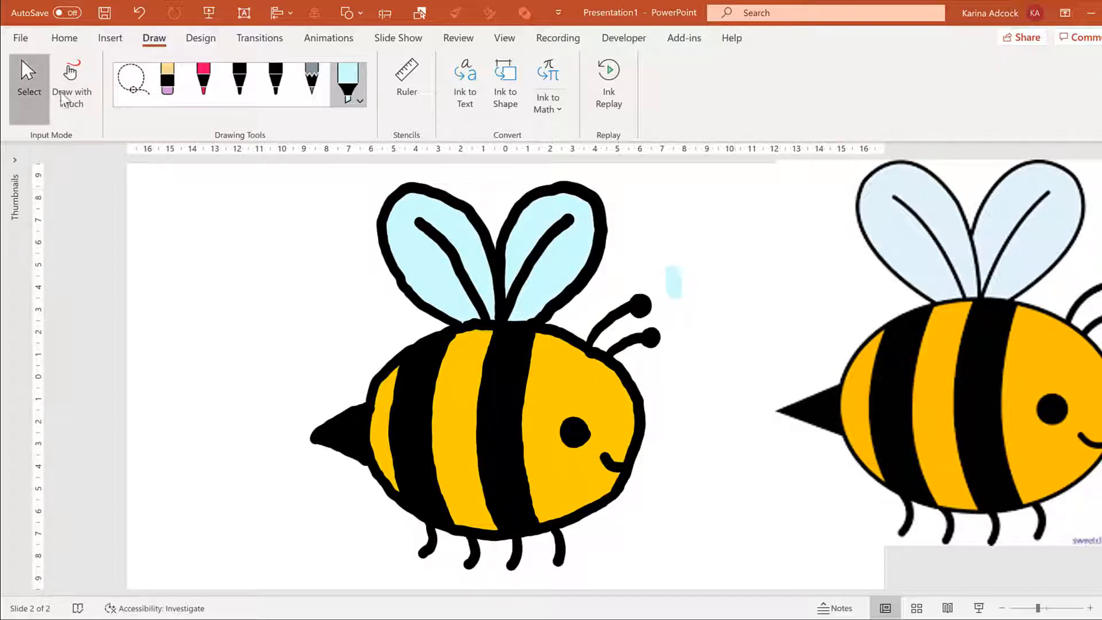
pyautogui.click(670, 277)
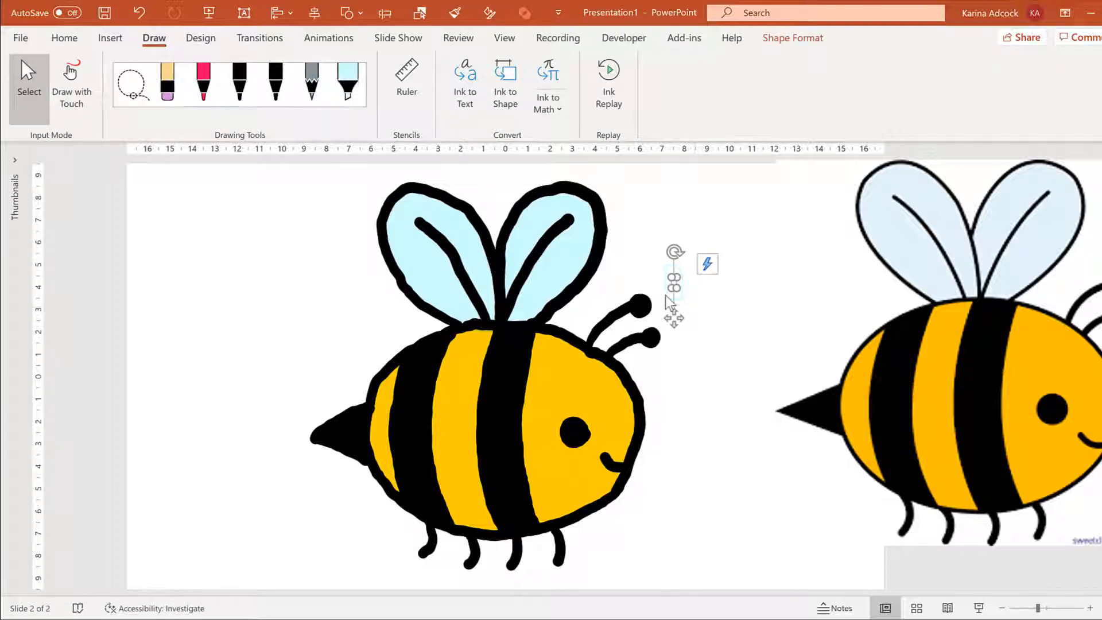
pyautogui.hotkey('ctrl', 'z')
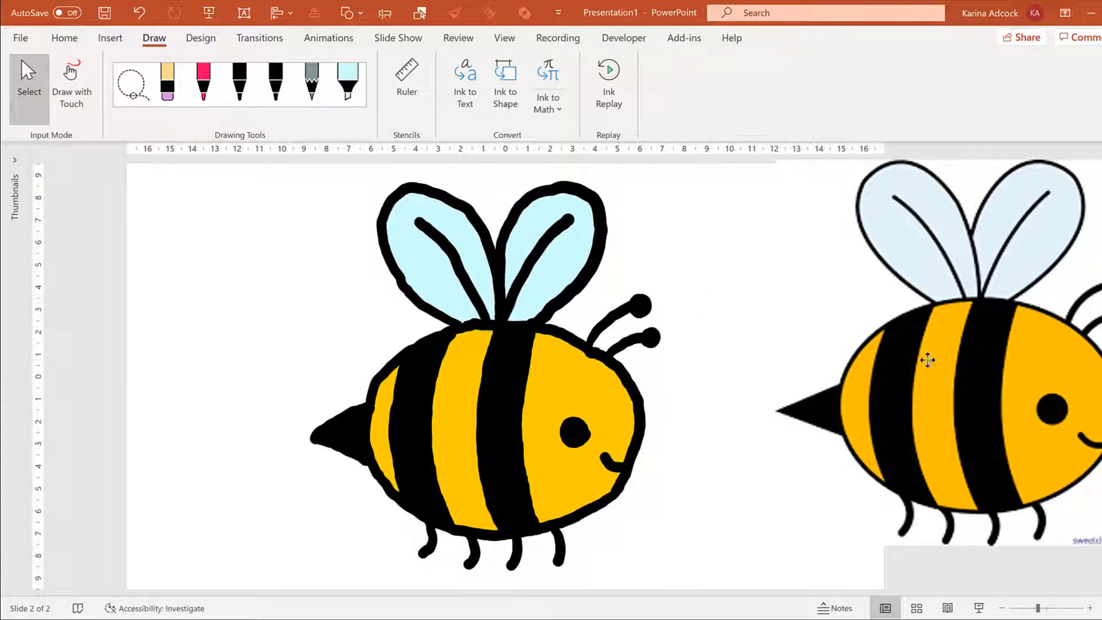
pyautogui.click(929, 360)
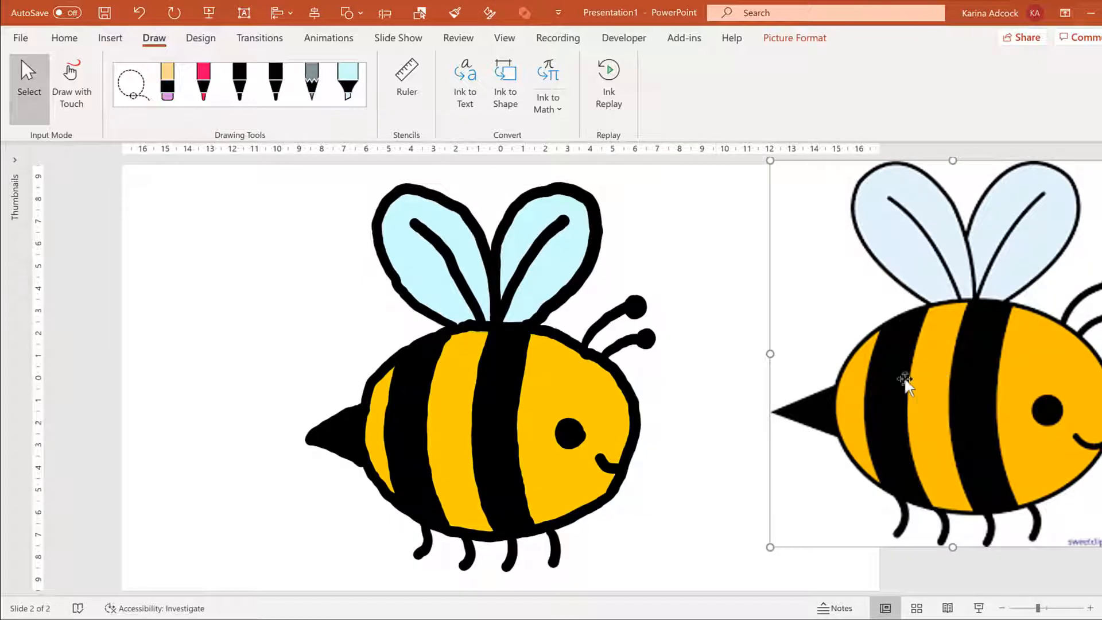
pyautogui.press('Delete')
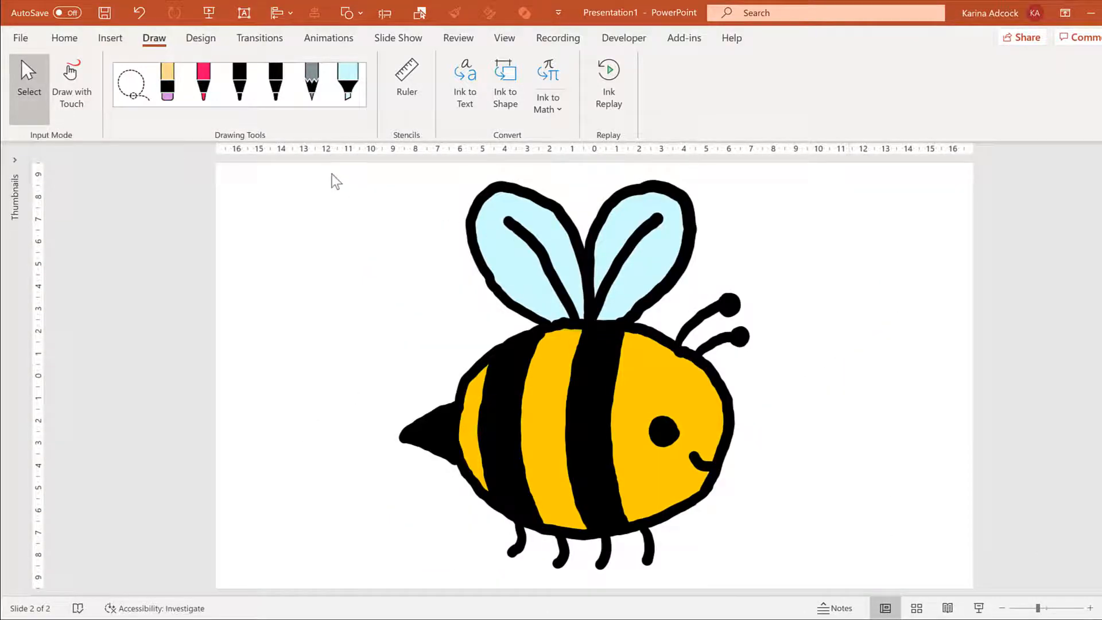
# Select all the ink objects on the slide and apply the Replay animation to them
pyautogui.hotkey('ctrl', 'a')
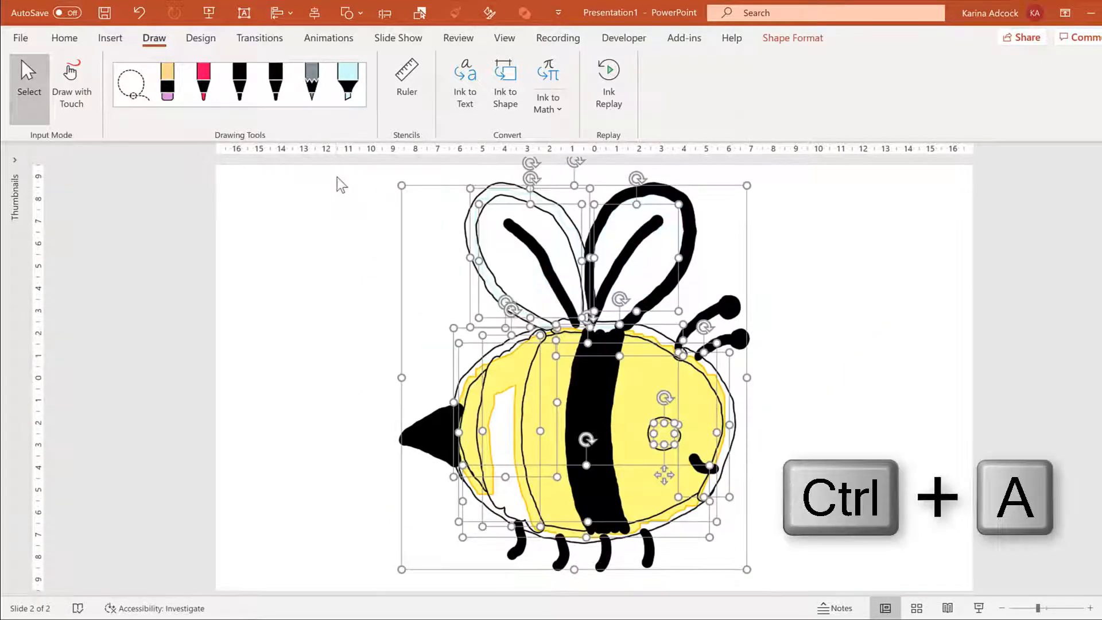
pyautogui.click(335, 40)
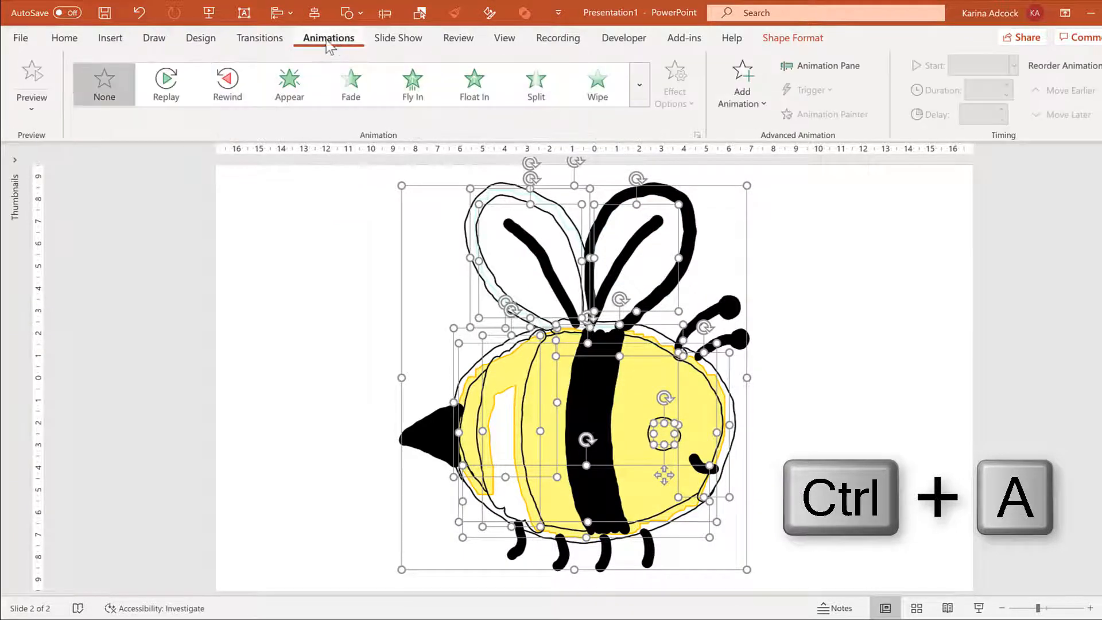
pyautogui.click(174, 85)
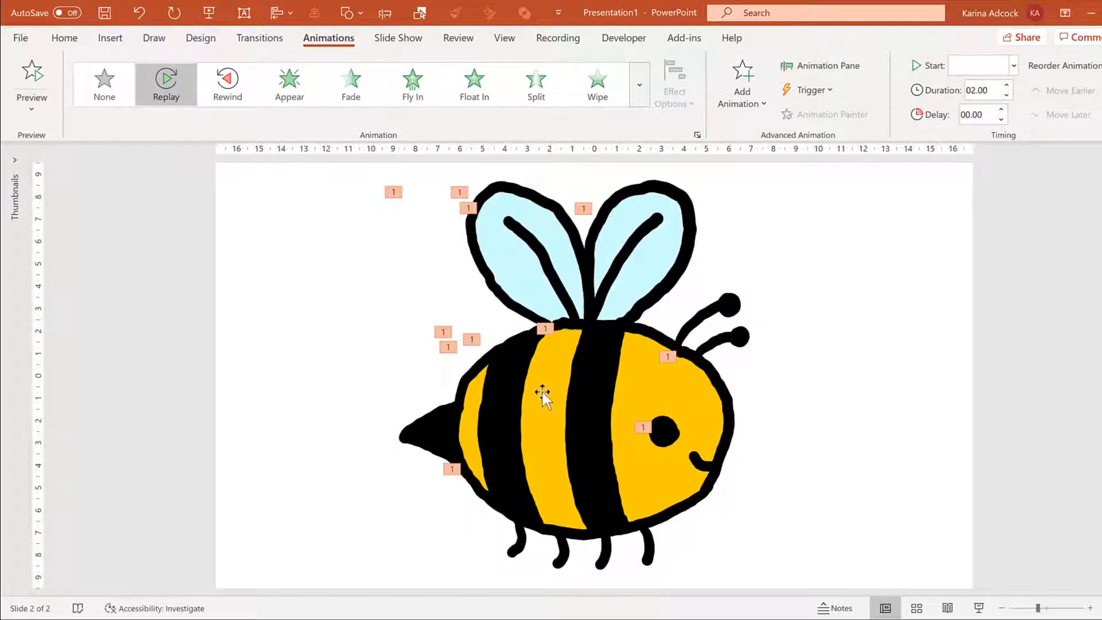
# Show the Selection Pane and examine which ink strokes belong to Group 29
pyautogui.click(635, 215)
pyautogui.click(778, 38)
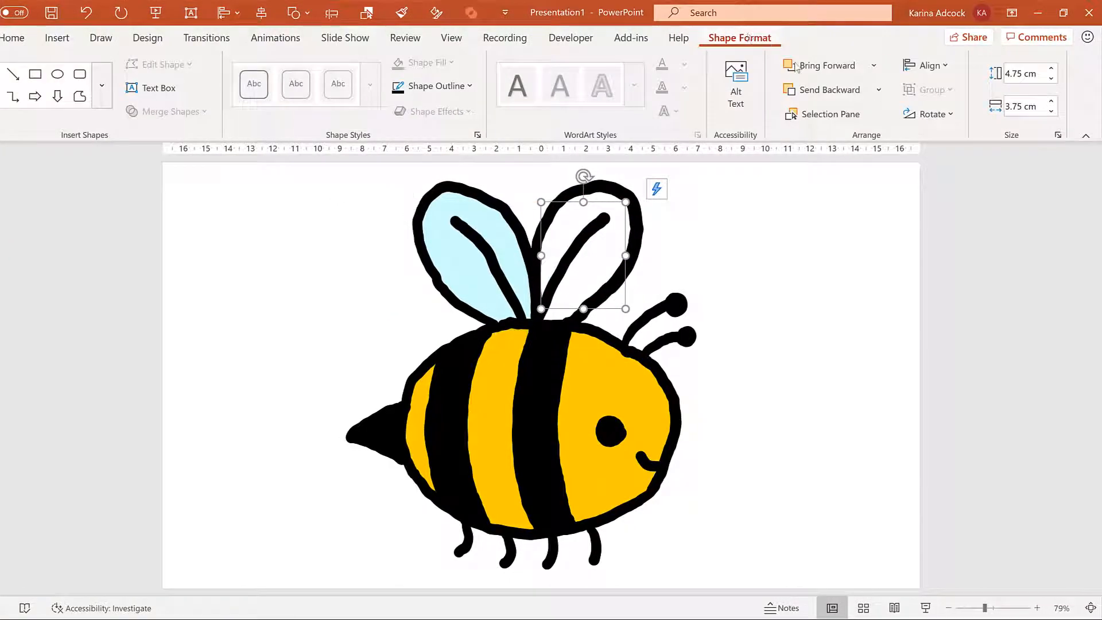
pyautogui.click(861, 114)
pyautogui.click(876, 271)
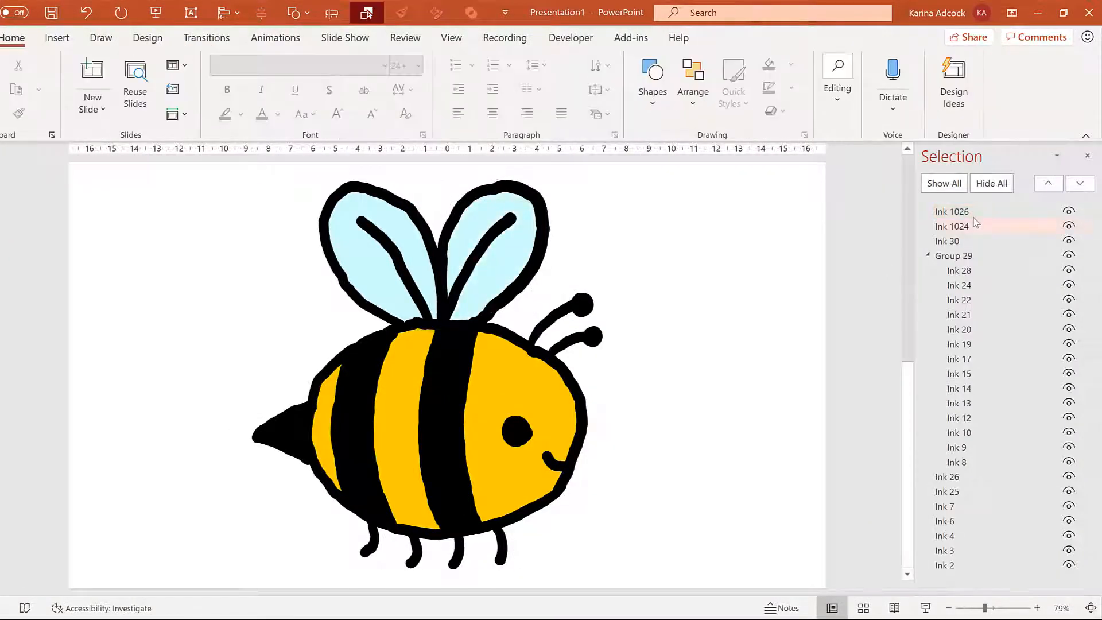
pyautogui.click(970, 258)
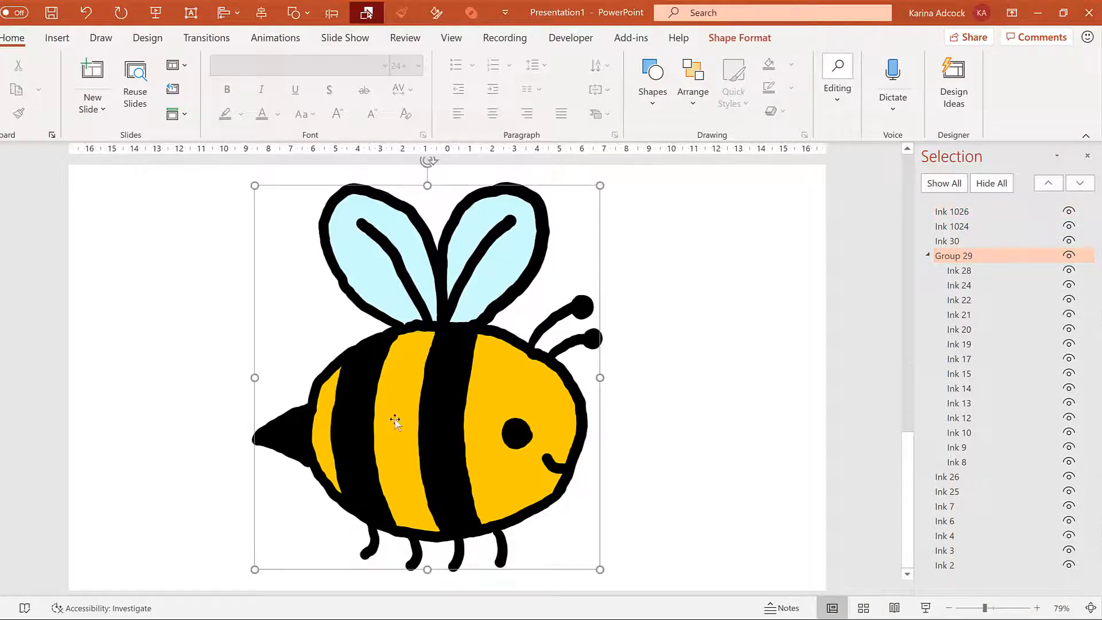
pyautogui.click(863, 294)
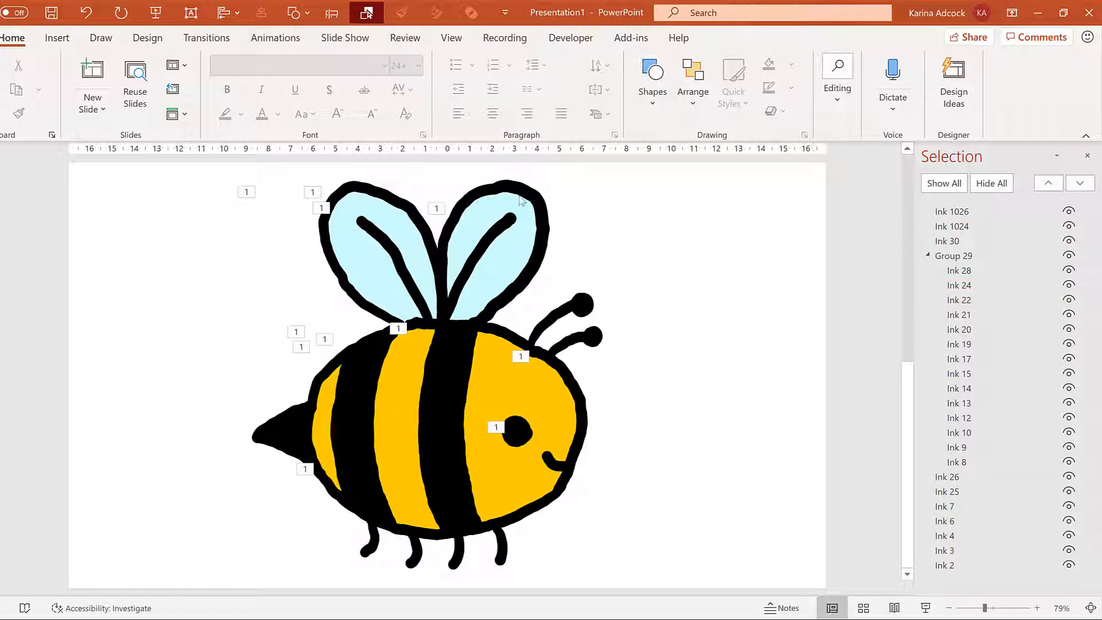
# Select every ink object on the slide and ungroup the existing group into individual strokes
pyautogui.hotkey('ctrl', 'a')
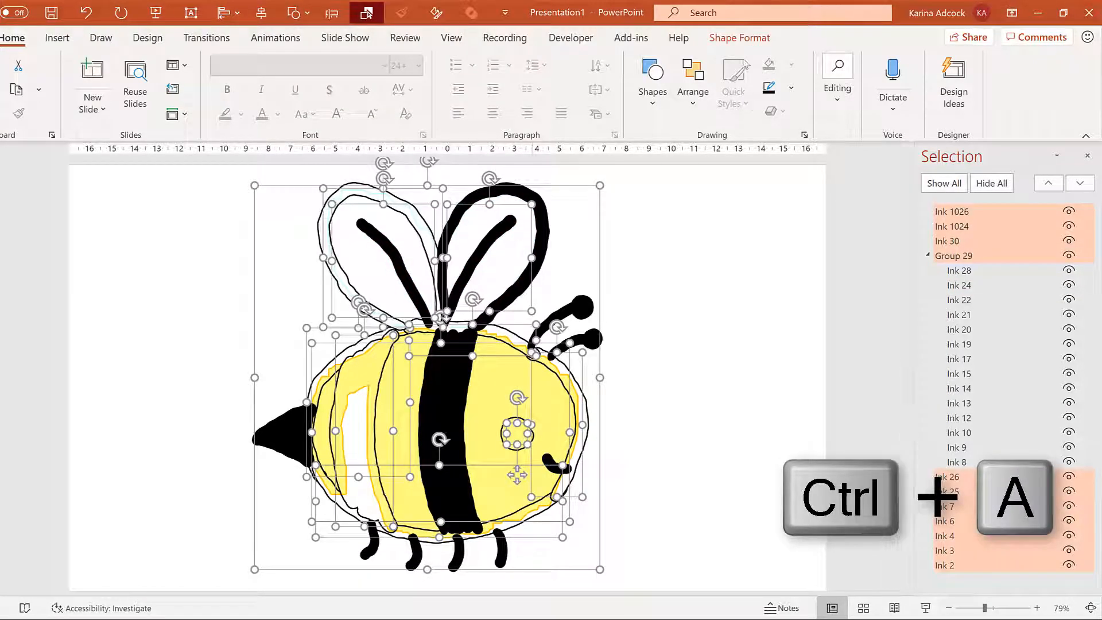
pyautogui.click(738, 38)
pyautogui.click(936, 90)
pyautogui.click(933, 153)
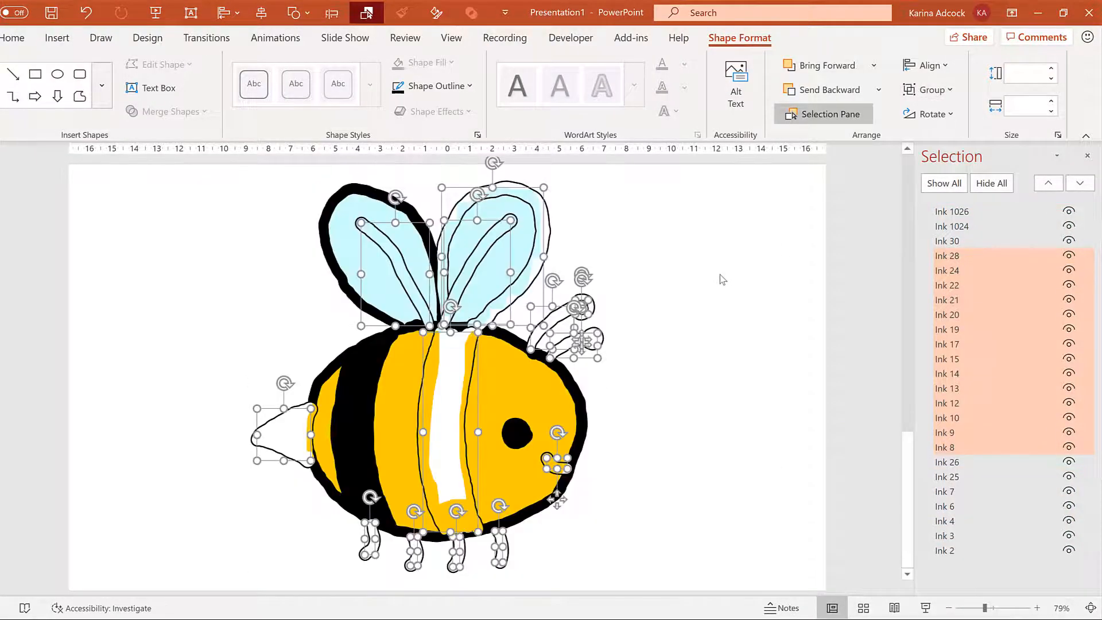
# Select all the individual ink strokes of the bee and combine them into a single group
pyautogui.click(722, 280)
pyautogui.hotkey('ctrl', 'a')
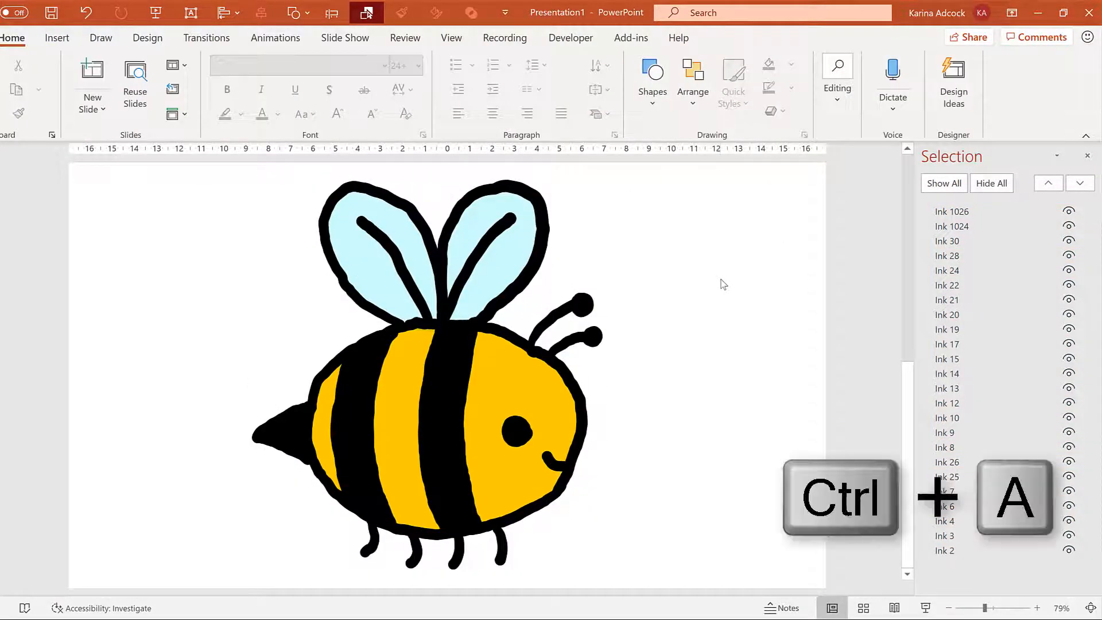
pyautogui.click(756, 38)
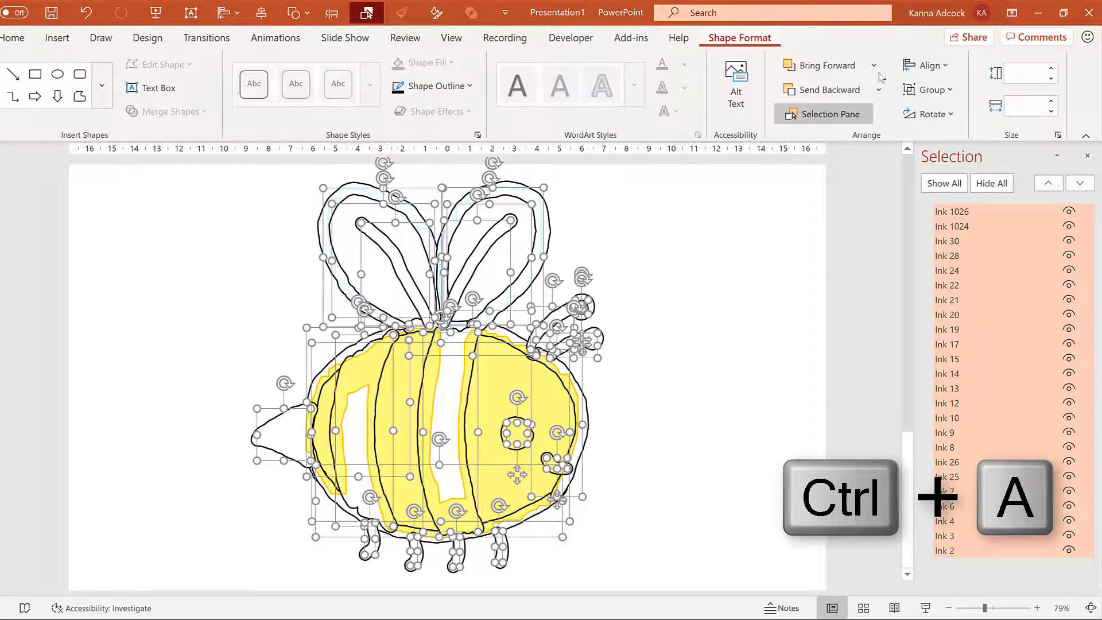
pyautogui.click(928, 84)
pyautogui.click(932, 109)
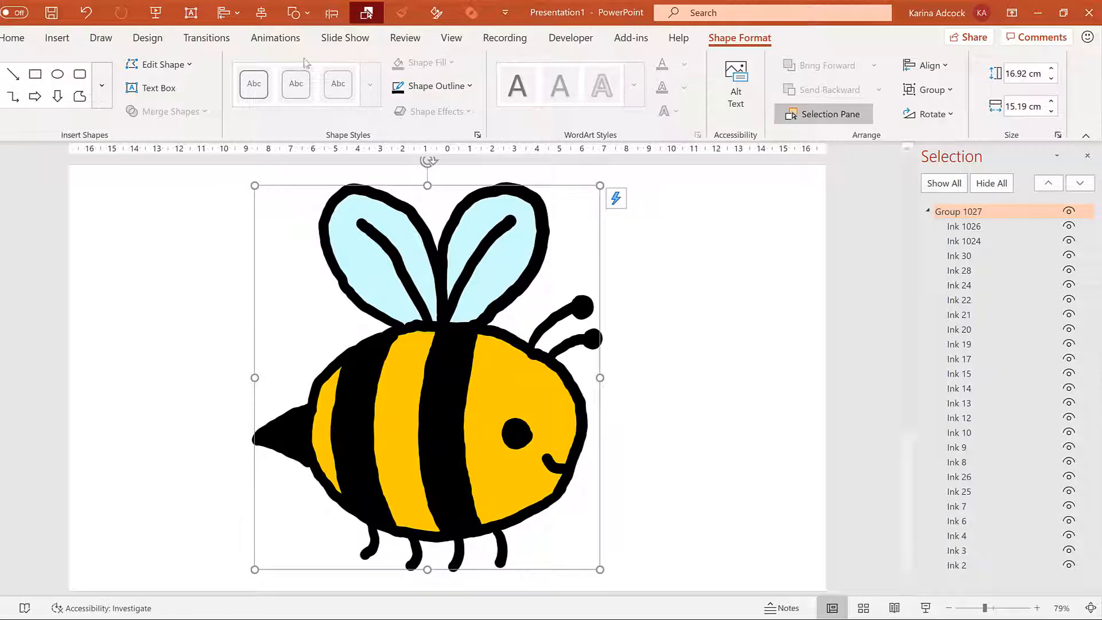
# Apply the Replay animation to the grouped bee drawing
pyautogui.click(278, 39)
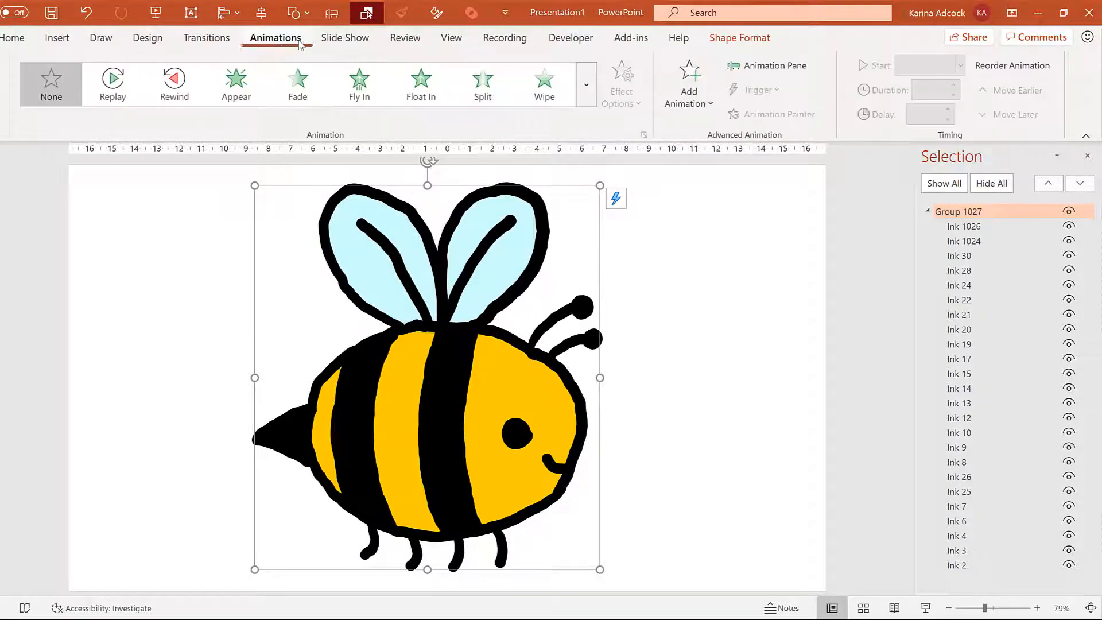
pyautogui.click(136, 95)
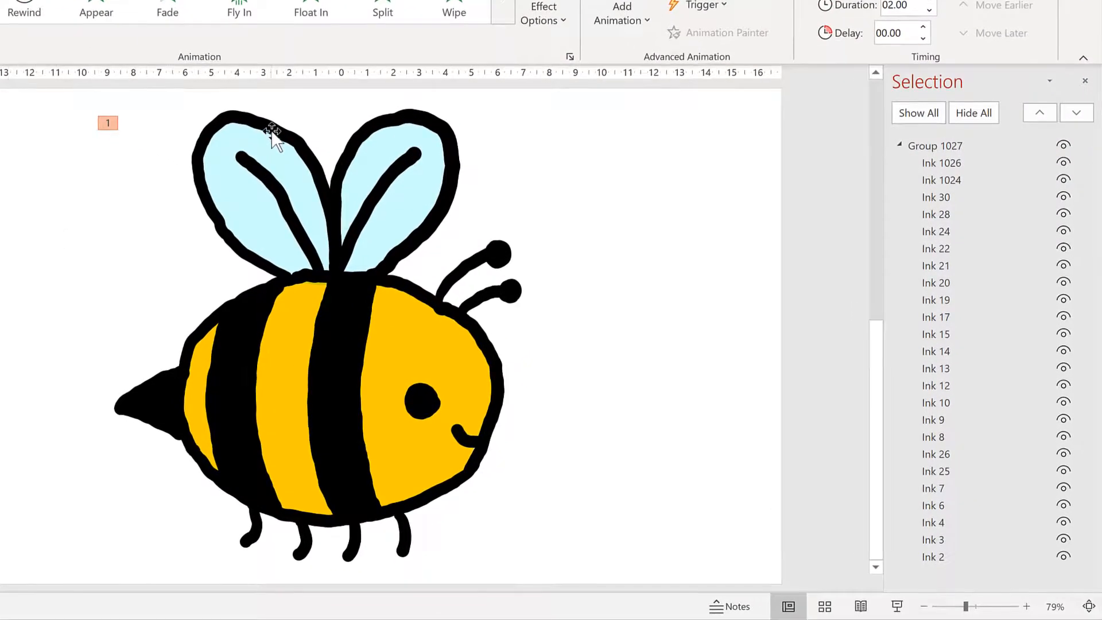
# Scale the grouped bee down proportionally to under half its size and set its outline width to 5 pt
pyautogui.click(273, 133)
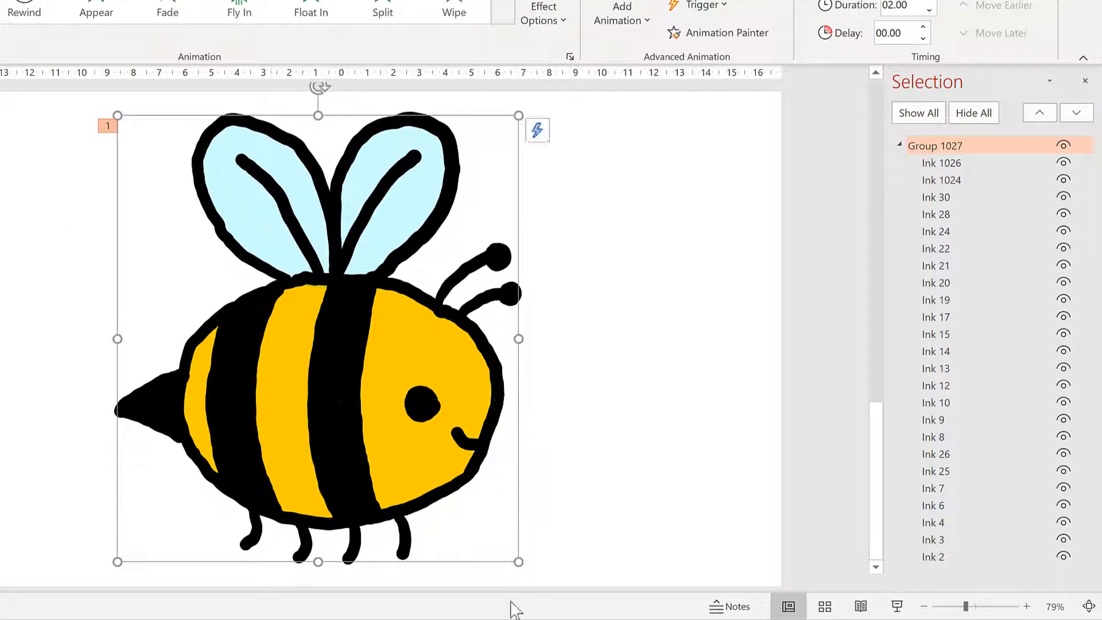
pyautogui.moveTo(518, 563); pyautogui.dragTo(288, 268)
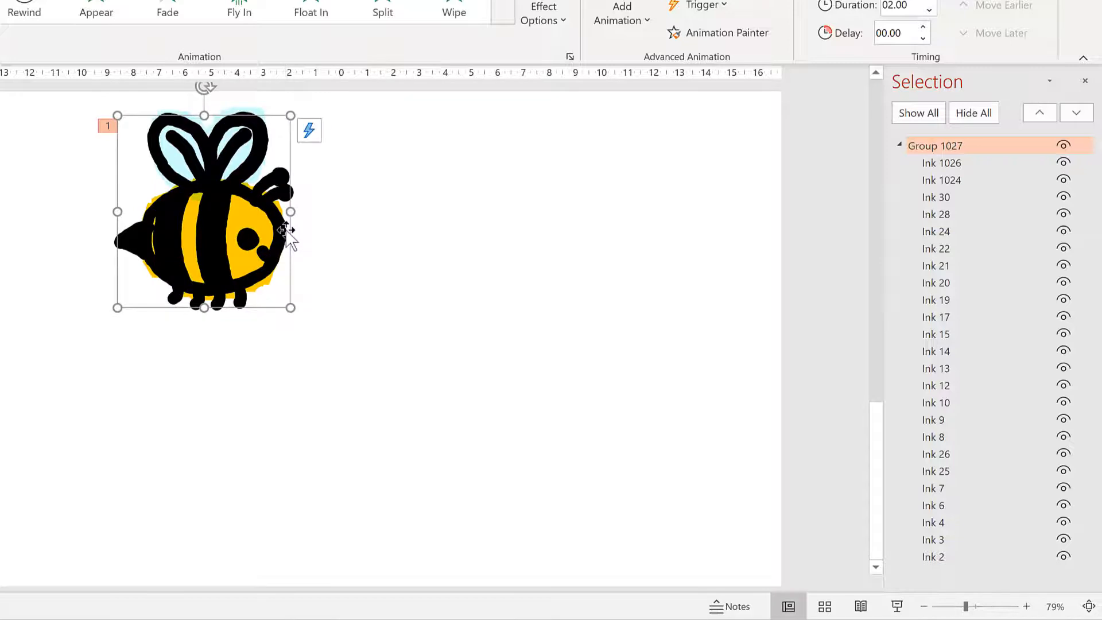
pyautogui.rightClick(285, 230)
pyautogui.click(377, 185)
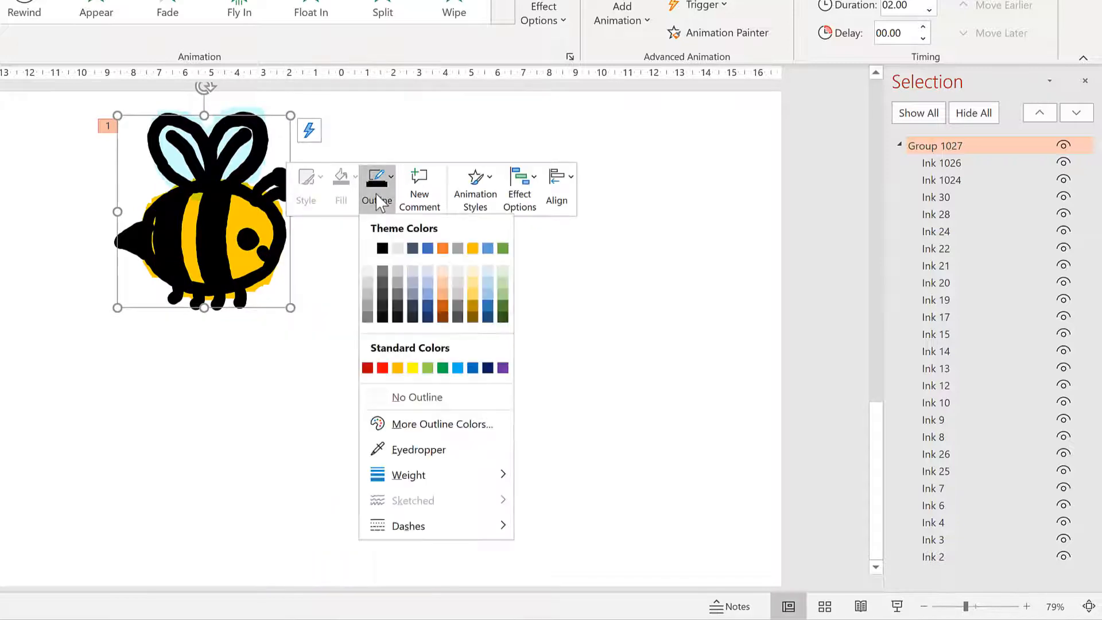
pyautogui.moveTo(425, 475)
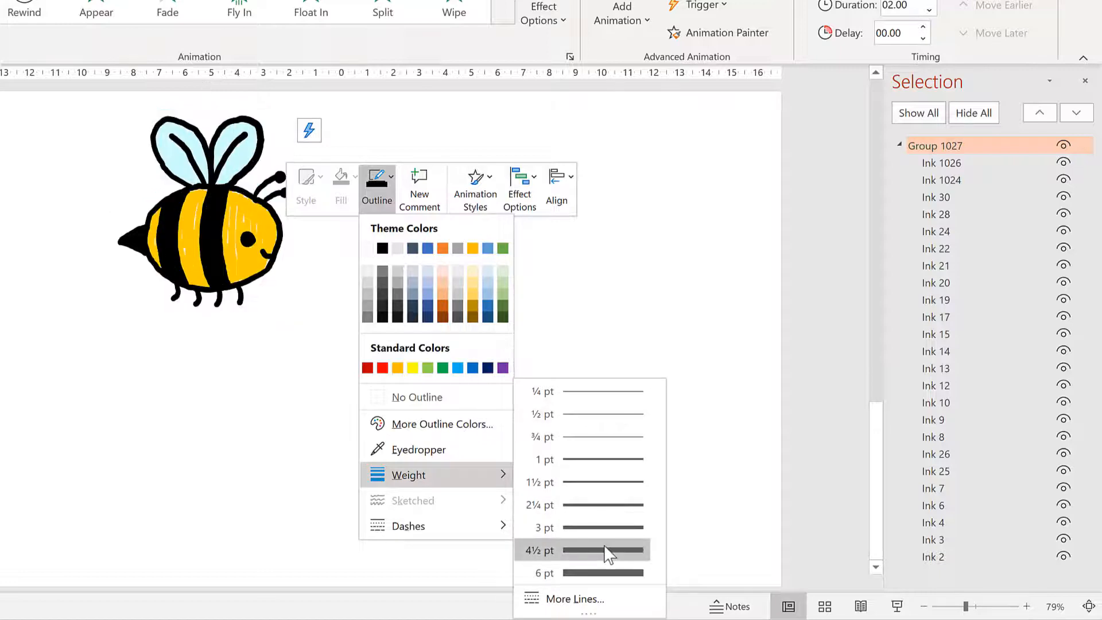
pyautogui.click(574, 599)
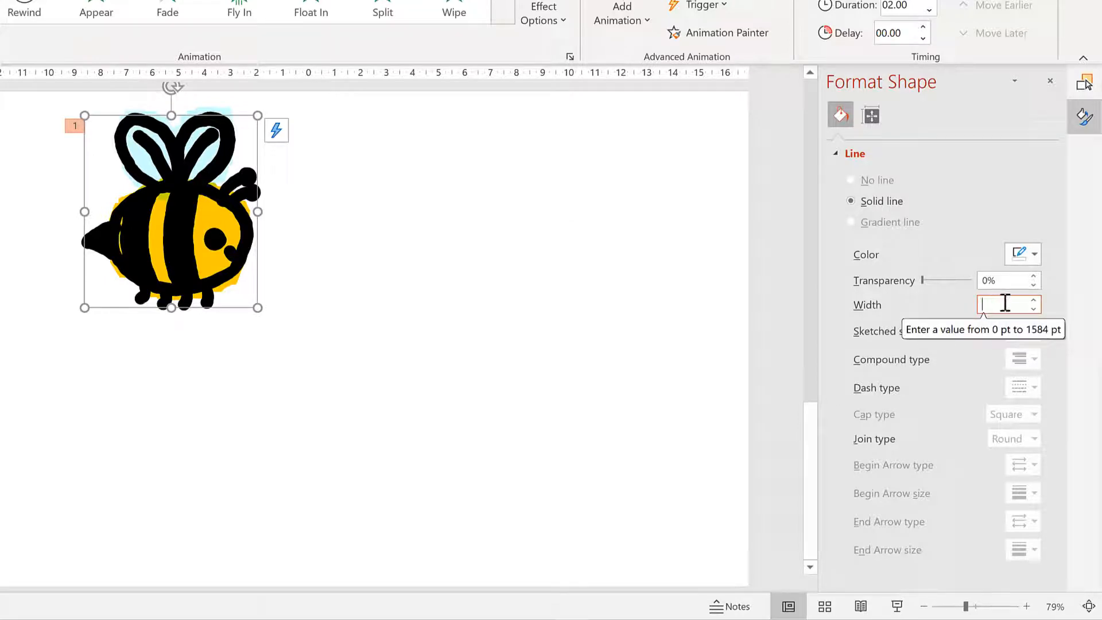
pyautogui.write('5')
pyautogui.press('Return')
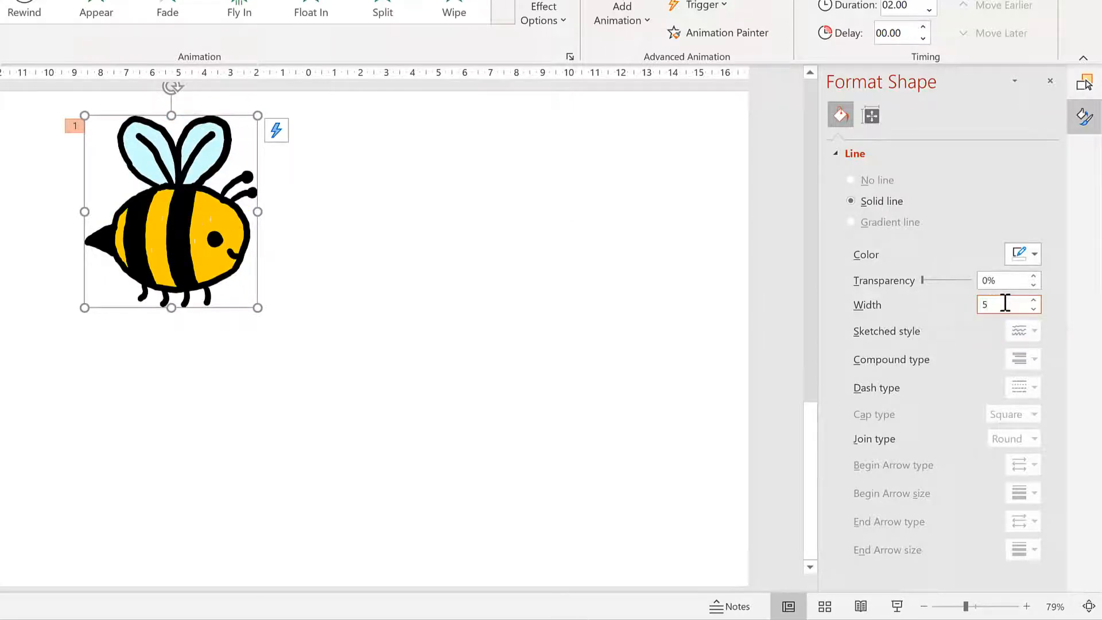
pyautogui.click(1049, 81)
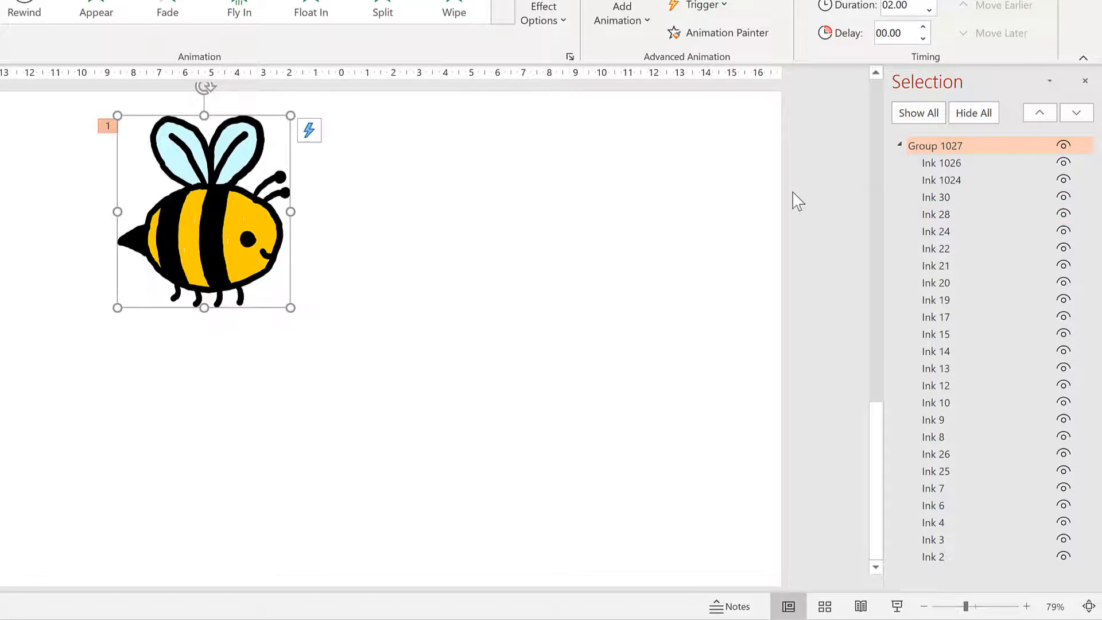
# Undo the outline width change and the resizing of the bee group
pyautogui.hotkey('ctrl', 'z')
pyautogui.hotkey('ctrl', 'z')
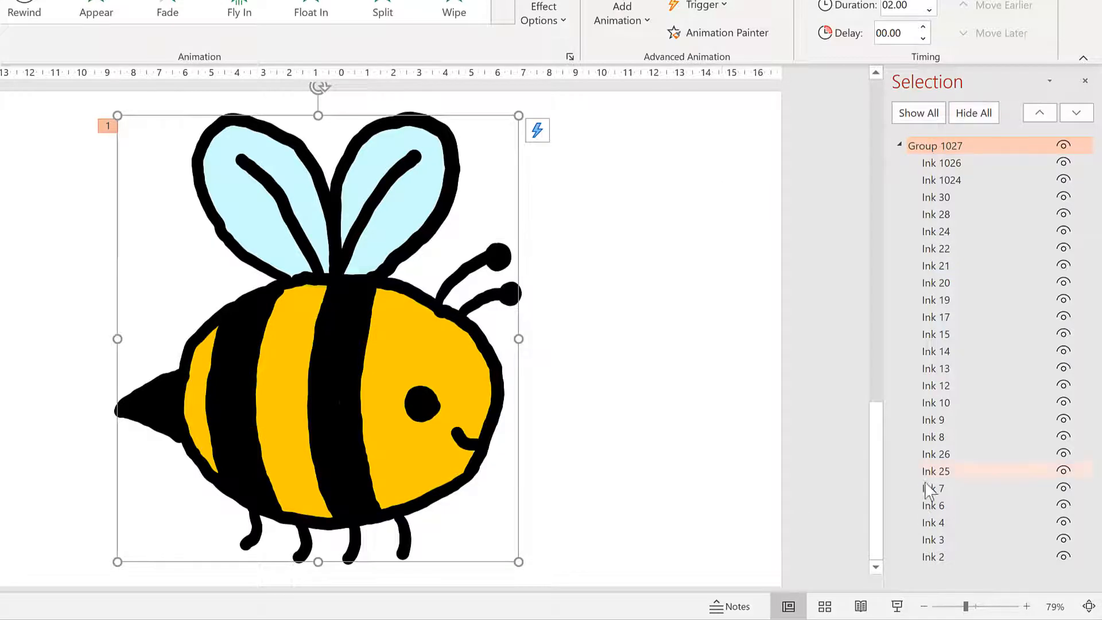
# Rename the ink object Ink 1026, the blue fill of the right-hand wing, as wing1
pyautogui.click(969, 166)
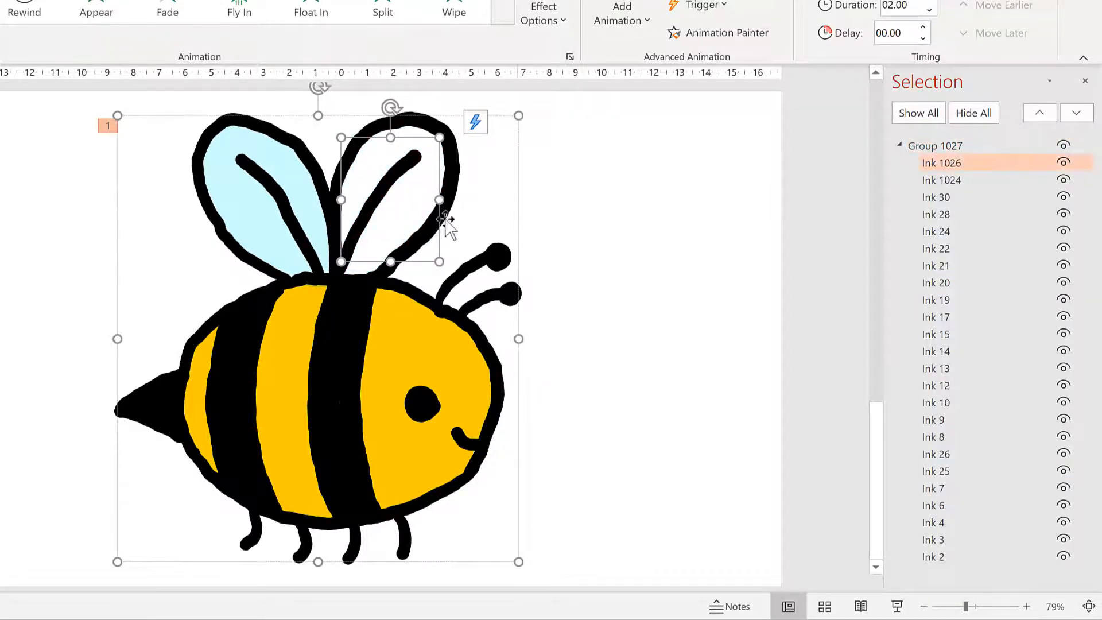
pyautogui.click(974, 164)
pyautogui.moveTo(923, 164); pyautogui.dragTo(1028, 175)
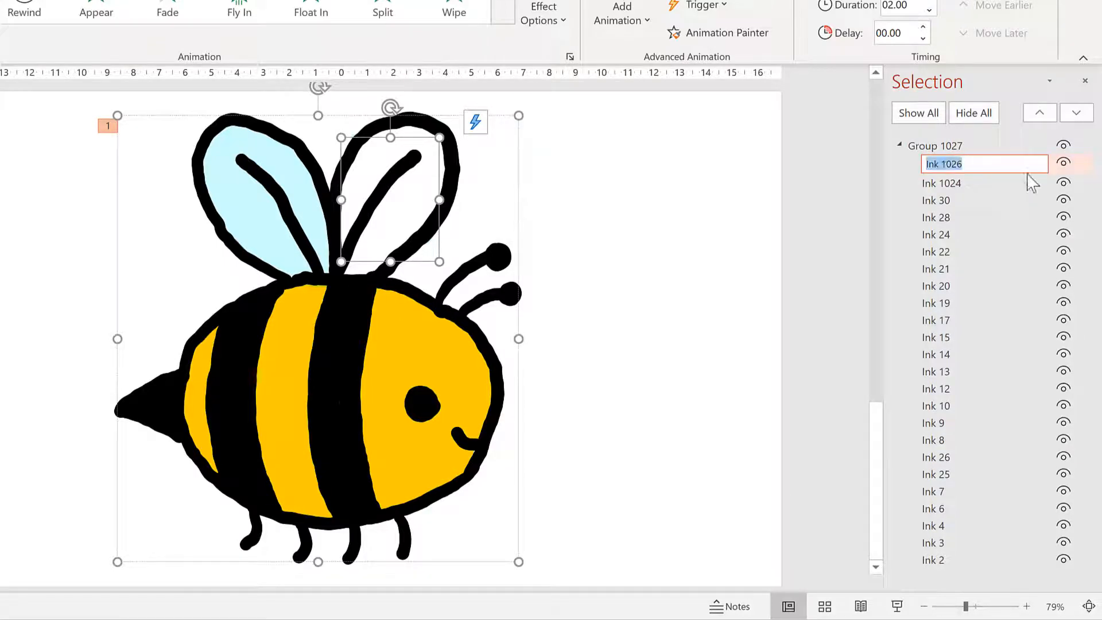
pyautogui.write('W')
pyautogui.press('Return')
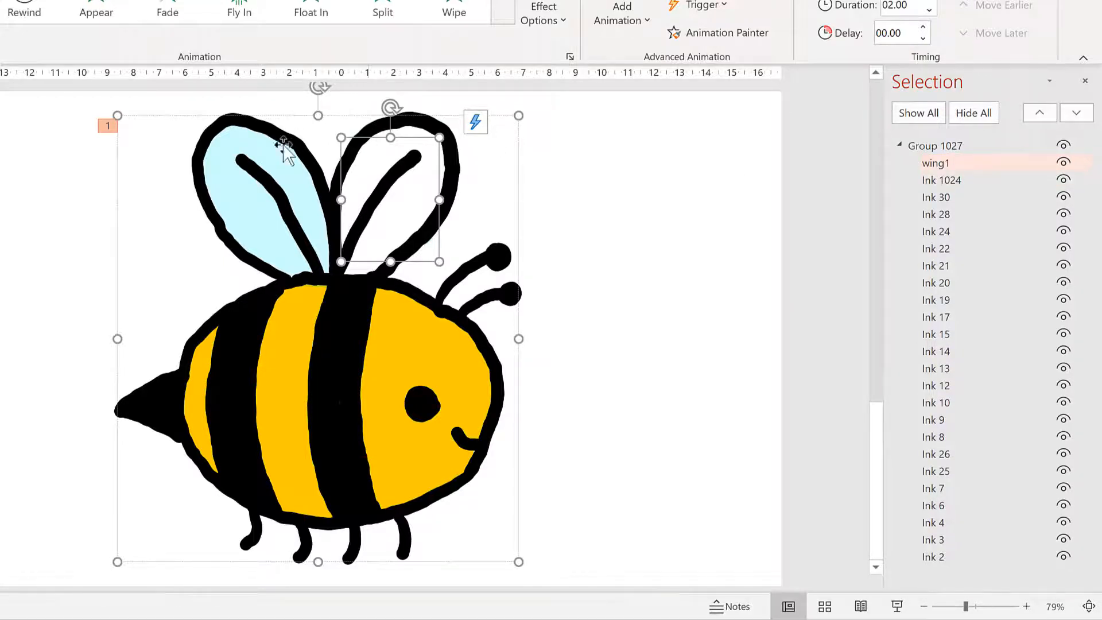
# Rename the ink object for the blue fill of the left-hand wing as wing2
pyautogui.click(253, 152)
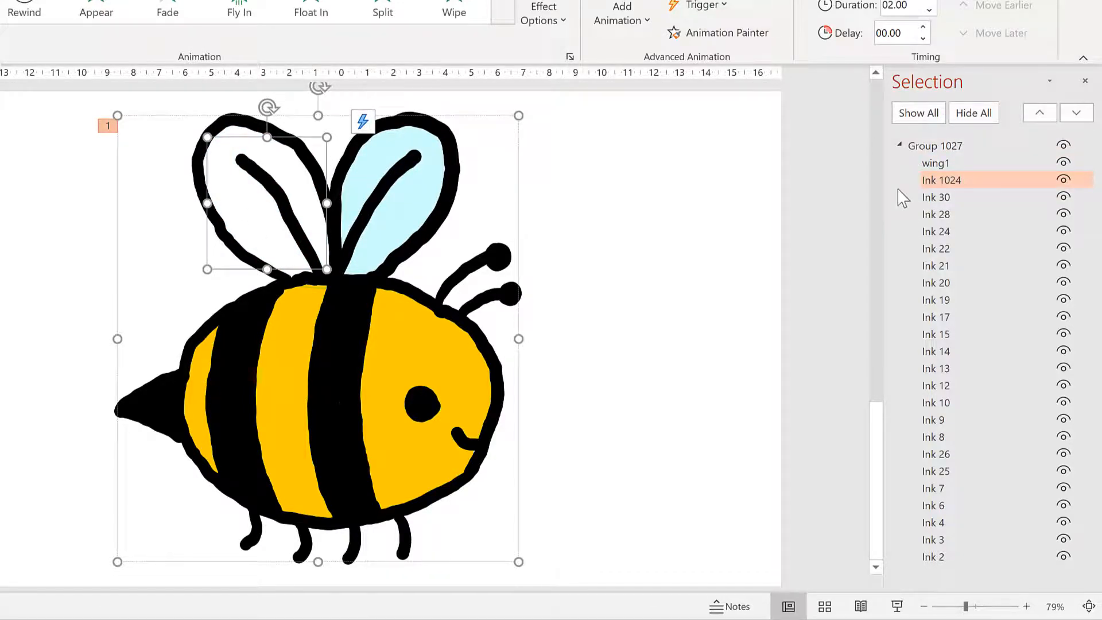
pyautogui.doubleClick(977, 180)
pyautogui.write('wing2')
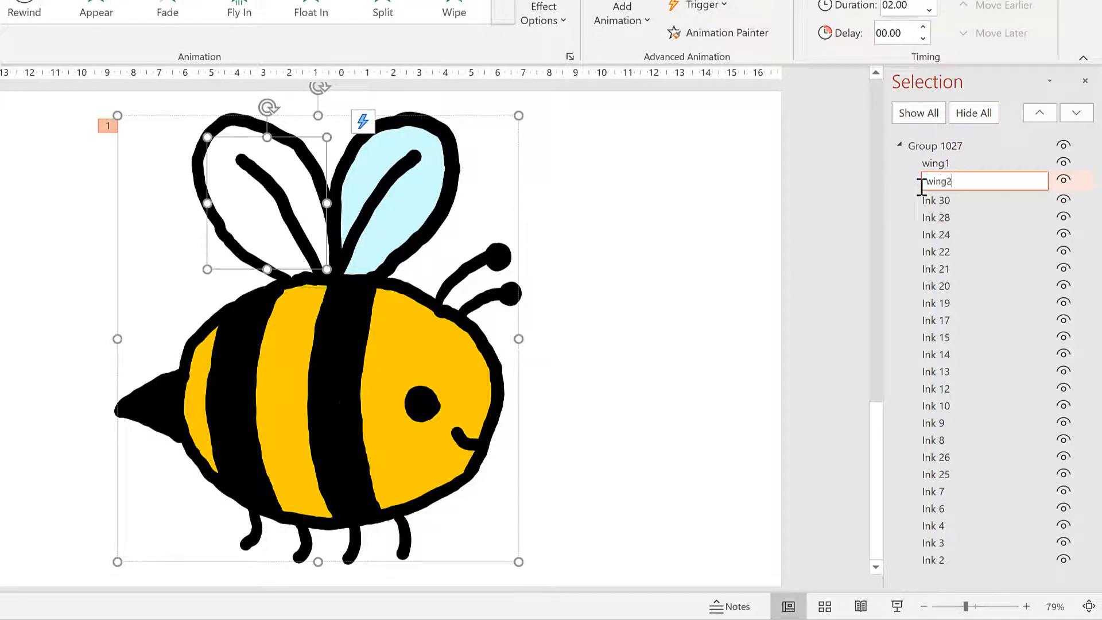
pyautogui.press('Return')
# Identify the ink object that forms the yellow body fill, rename it as body, and clear the selection
pyautogui.click(957, 214)
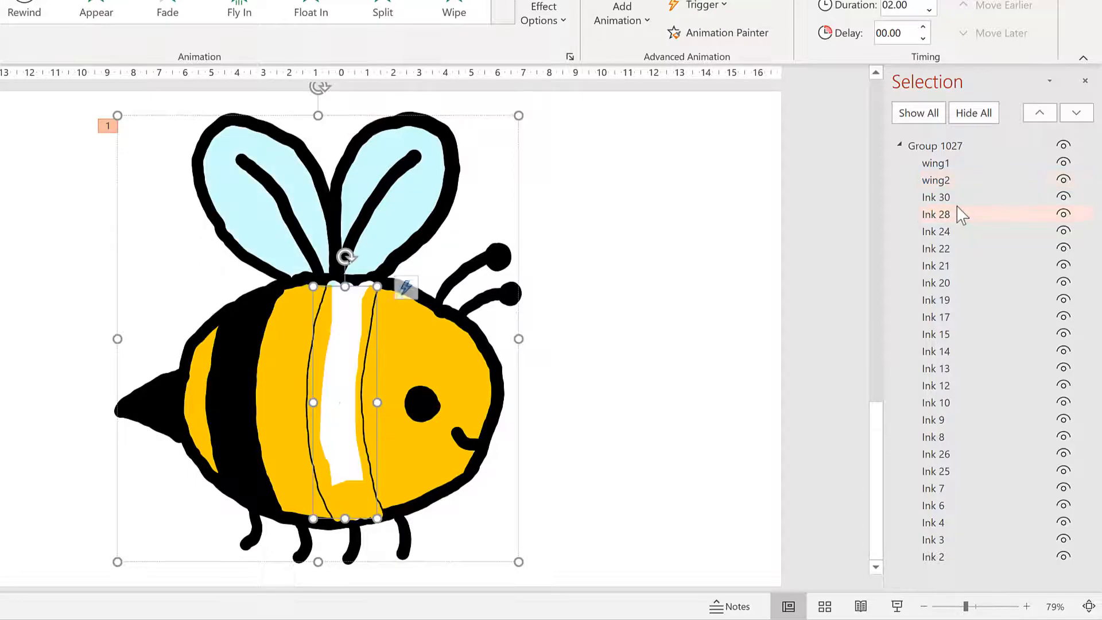
pyautogui.click(940, 198)
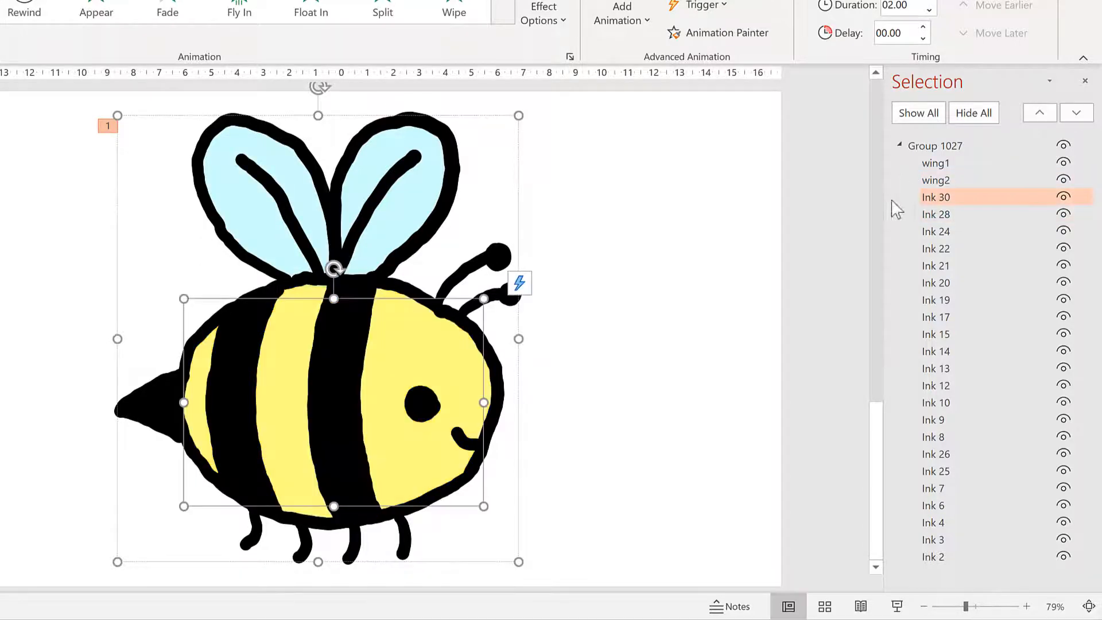
pyautogui.click(941, 198)
pyautogui.write('body')
pyautogui.press('Return')
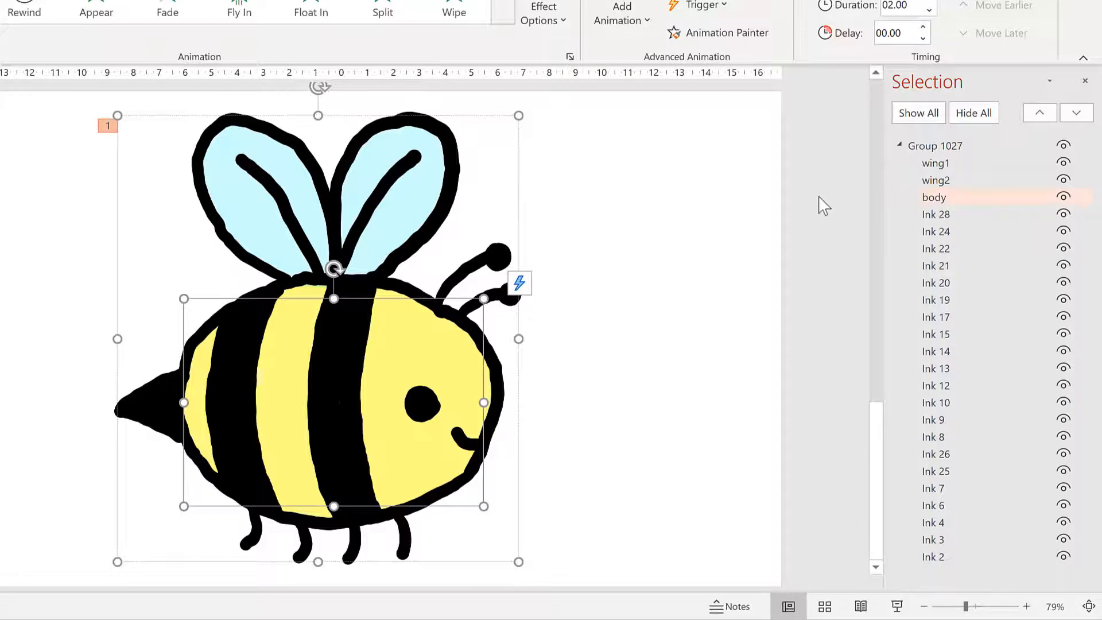
pyautogui.click(820, 205)
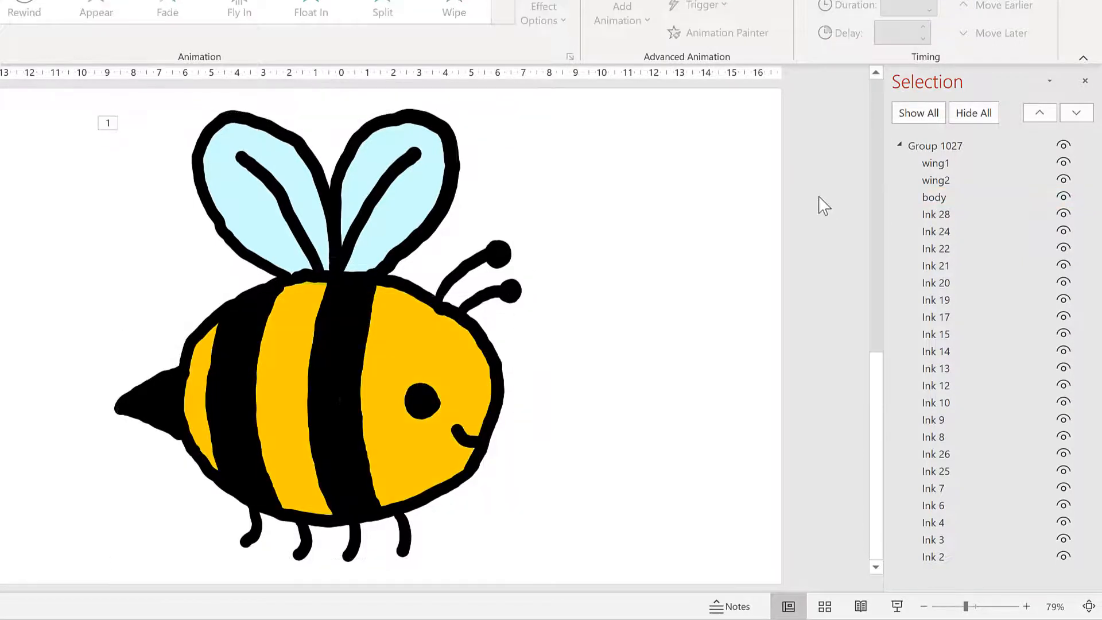
# Delete the bee's lower antenna stroke and redraw it with the pink pen
pyautogui.click(949, 232)
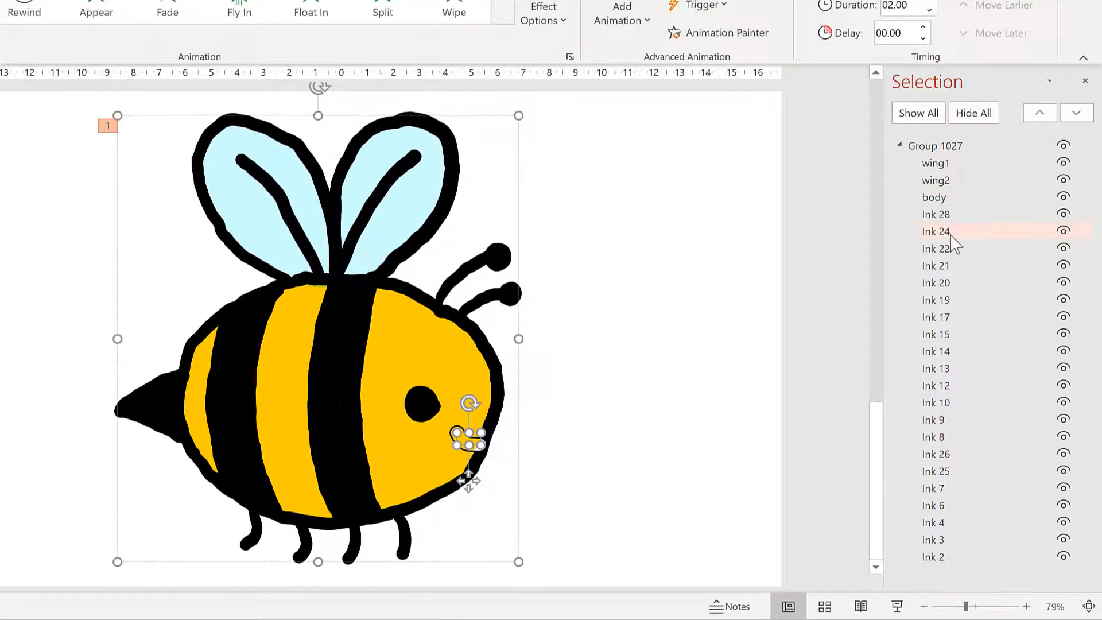
pyautogui.click(514, 294)
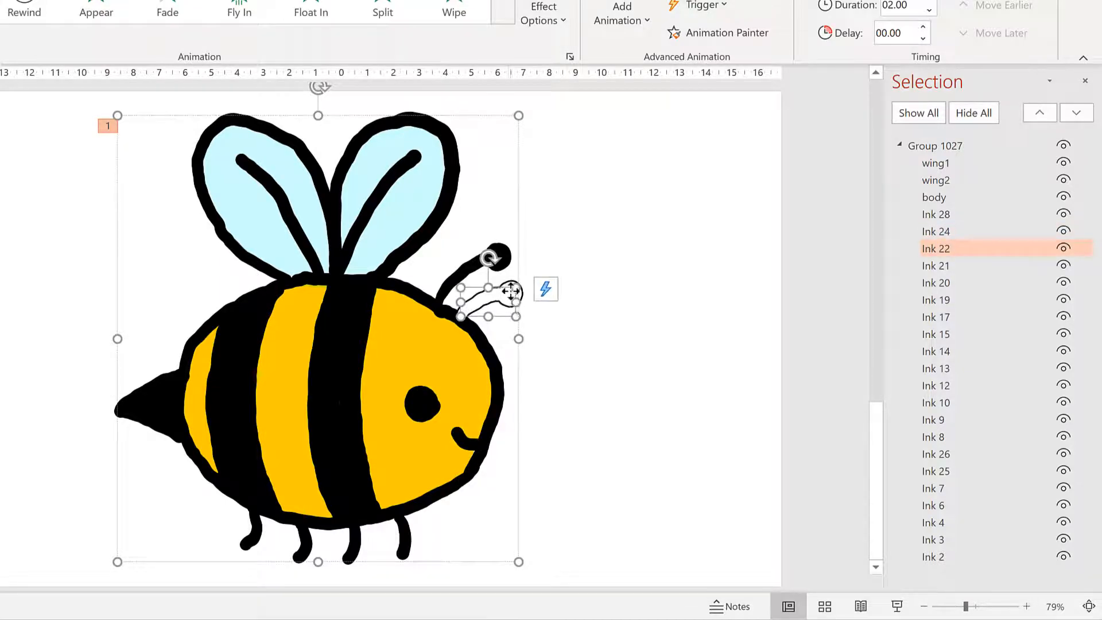
pyautogui.press('Delete')
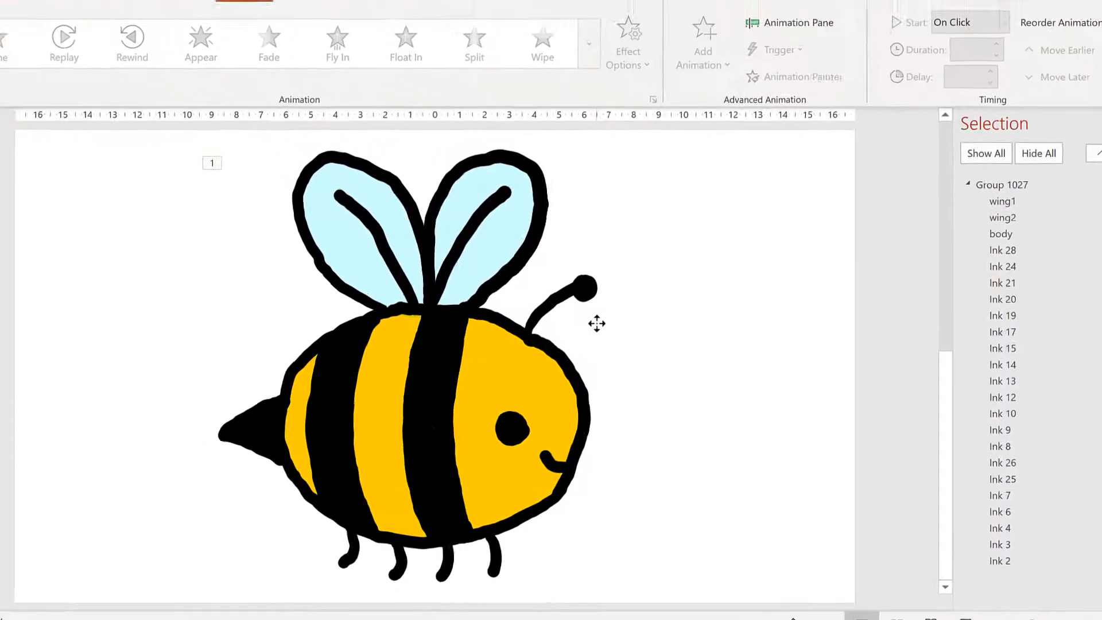
pyautogui.click(179, 42)
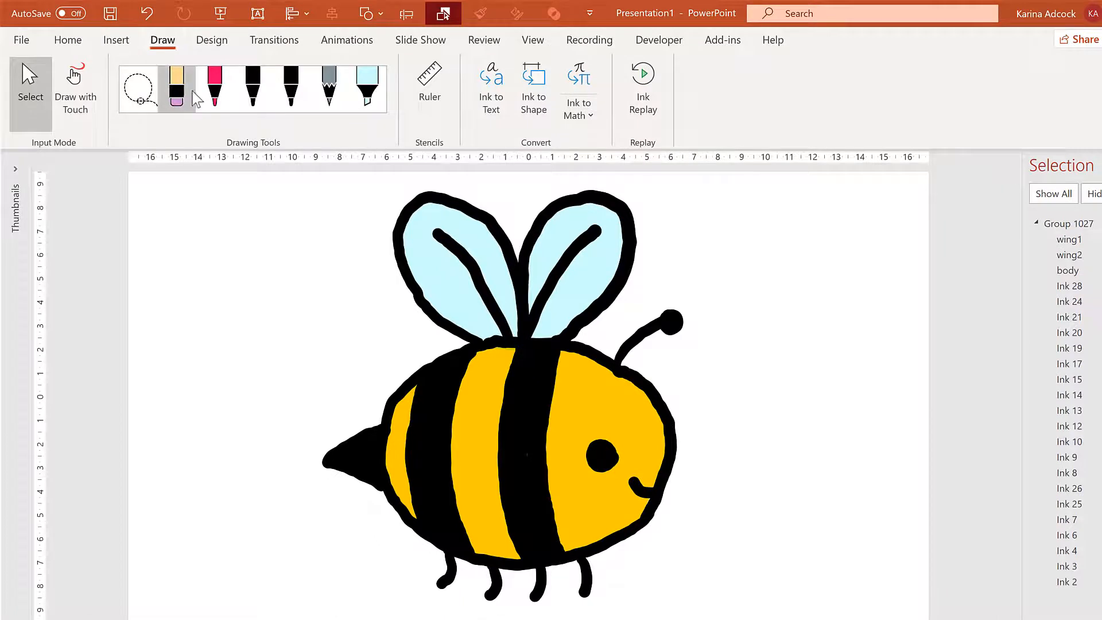
pyautogui.click(213, 91)
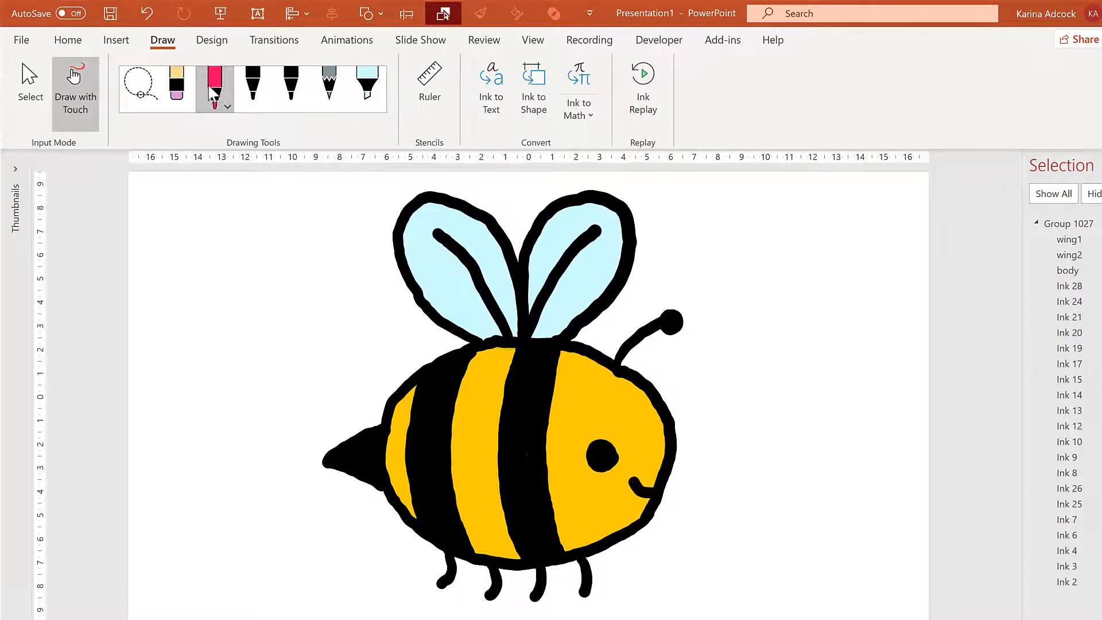
pyautogui.moveTo(653, 392); pyautogui.dragTo(691, 366)
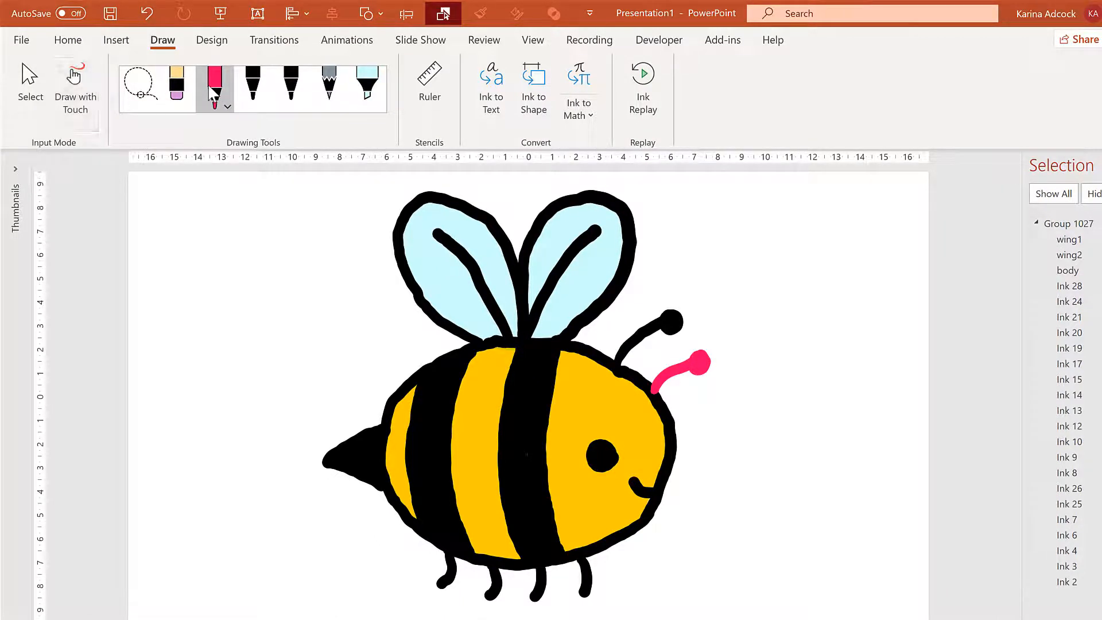
# Undo the pink antenna stroke and the deletion of the original antenna
pyautogui.hotkey('ctrl', 'z')
pyautogui.hotkey('ctrl', 'z')
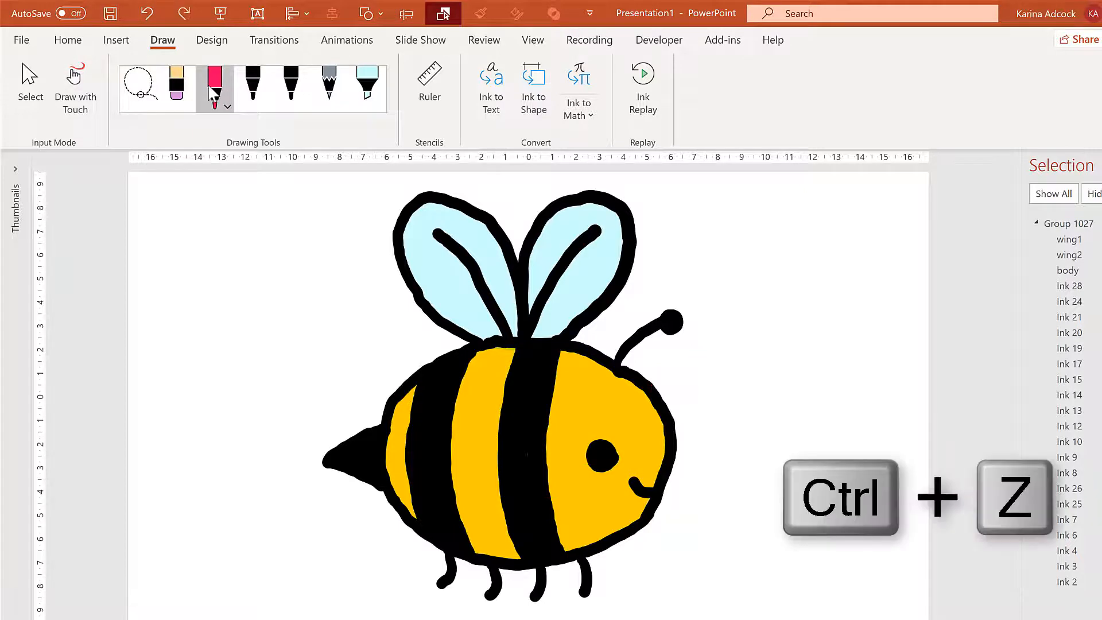
# Set the eraser type to Point Eraser and view its thickness options
pyautogui.click(168, 254)
pyautogui.click(175, 109)
pyautogui.click(188, 106)
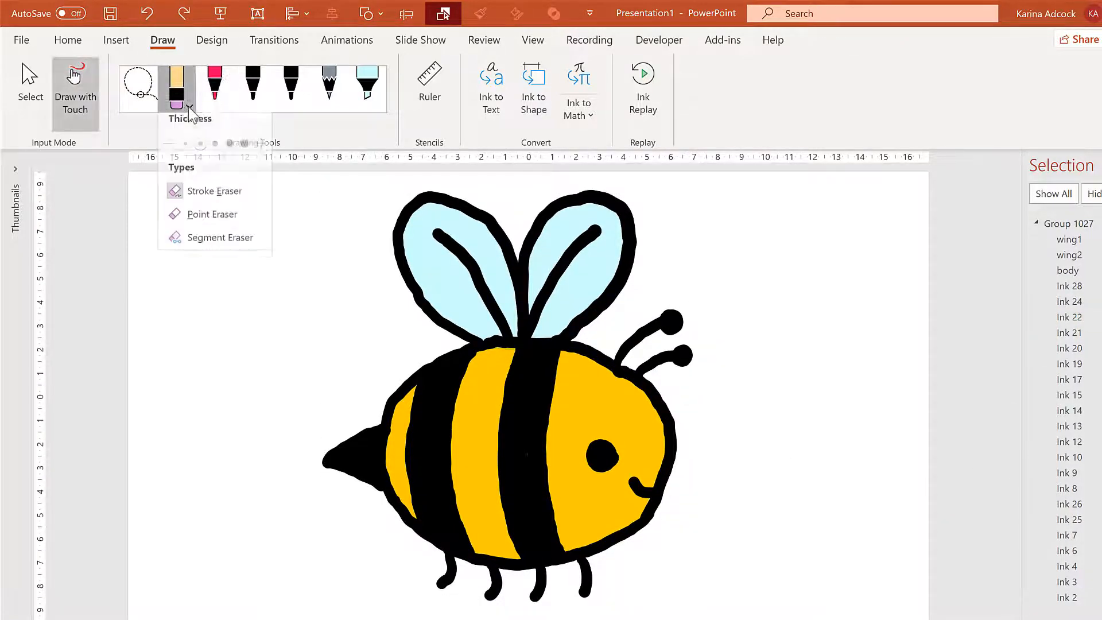
pyautogui.click(197, 220)
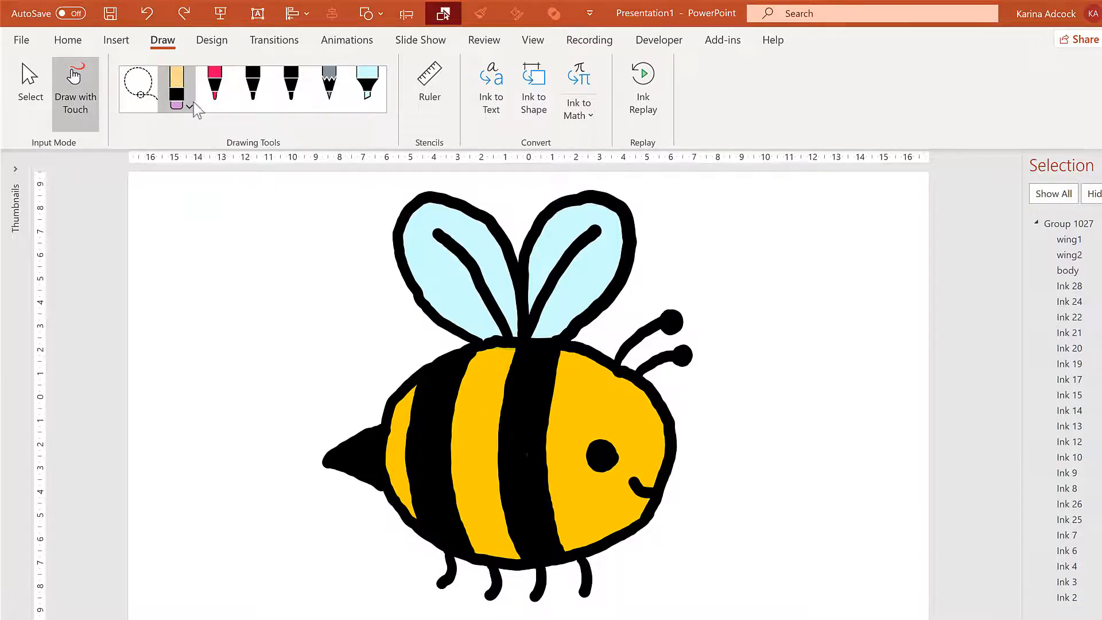
pyautogui.click(189, 108)
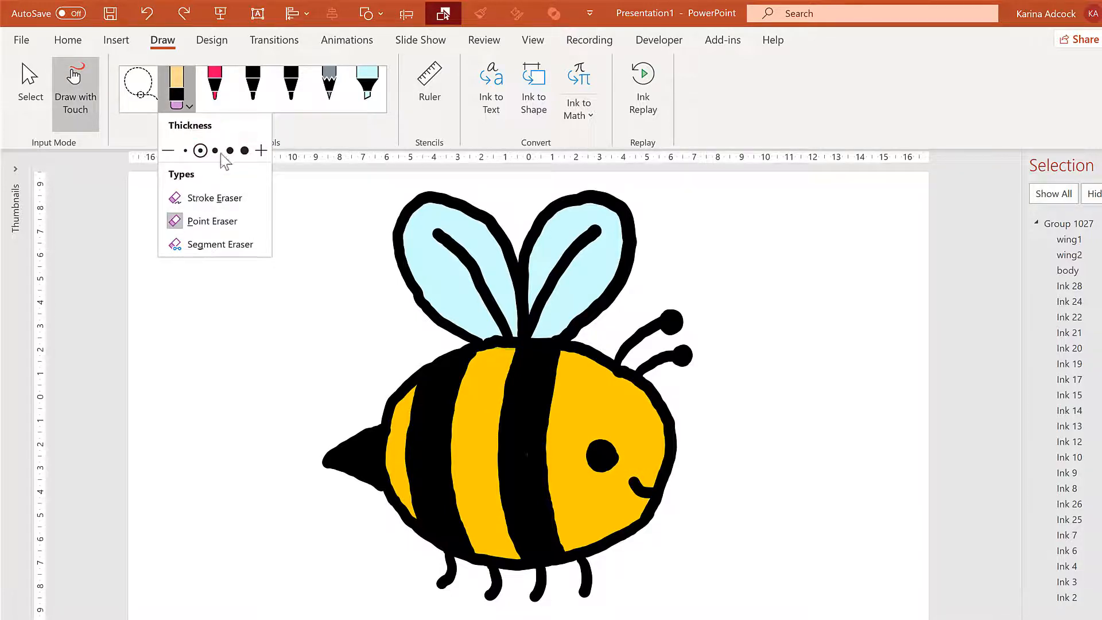
pyautogui.click(302, 133)
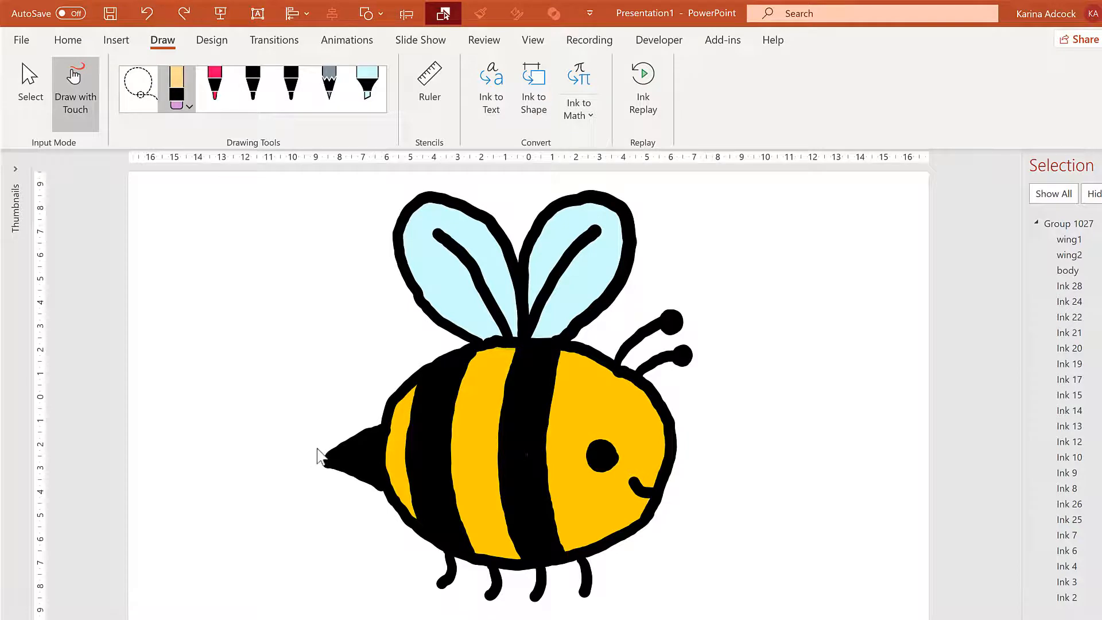
# Try the point eraser on the edge of the bee's stinger and undo the erasure
pyautogui.moveTo(335, 440)
pyautogui.mouseDown()
pyautogui.moveTo(344, 466)
pyautogui.moveTo(347, 437)
pyautogui.mouseUp()
pyautogui.hotkey('ctrl', 'z')
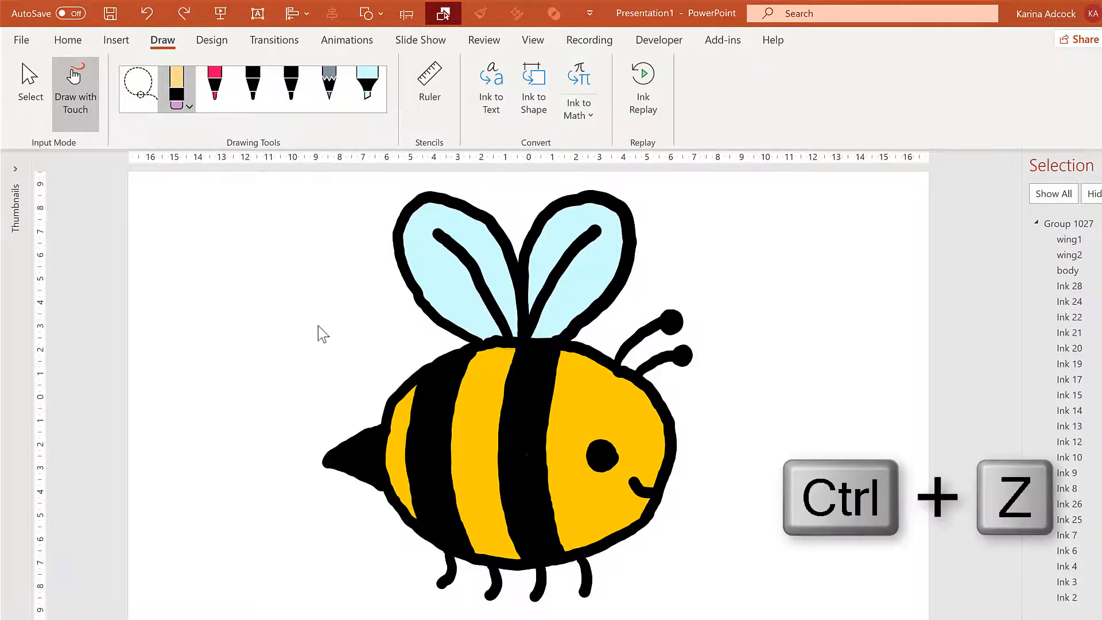
# Preview the Replay animation and inspect which strokes Ink 2, Ink 3 and wing1 represent in the drawing order
pyautogui.click(347, 40)
pyautogui.click(44, 77)
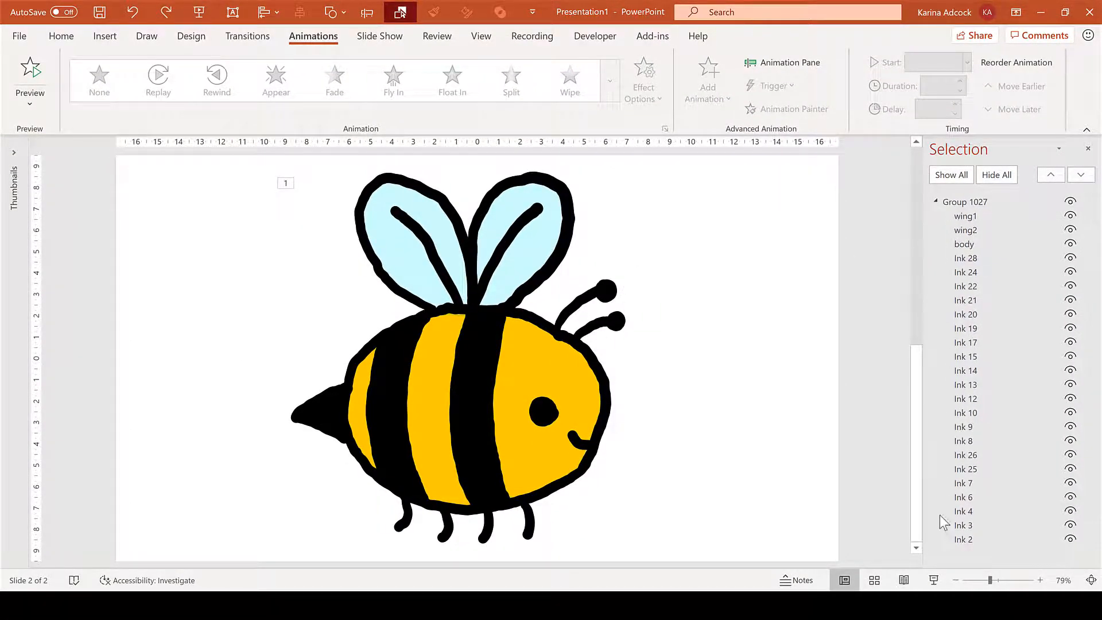
pyautogui.click(964, 540)
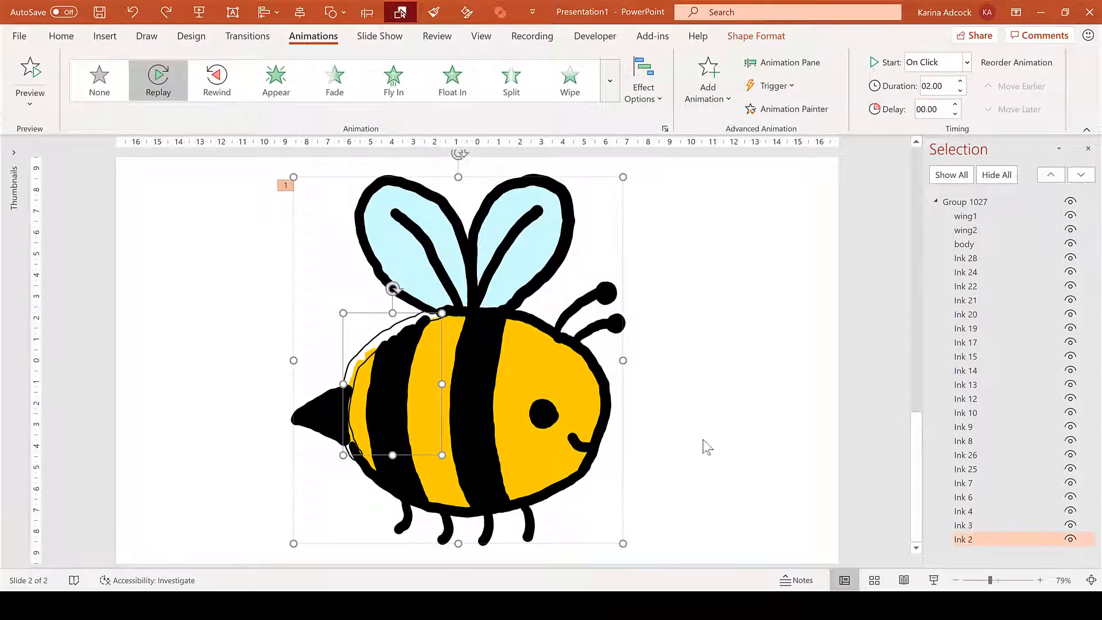
pyautogui.click(1007, 524)
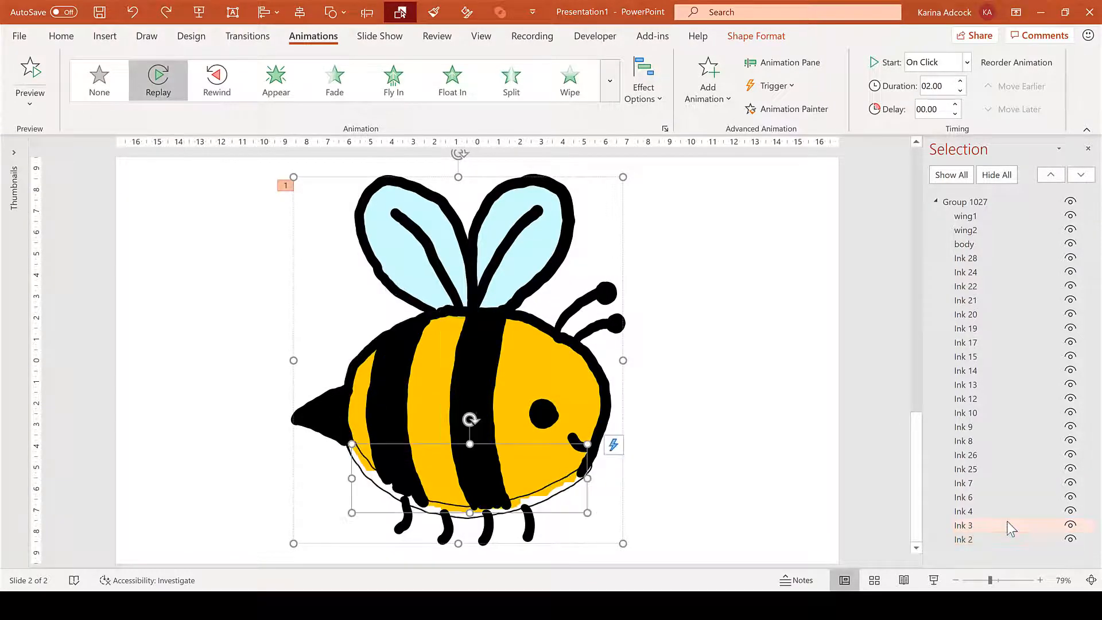
pyautogui.click(970, 217)
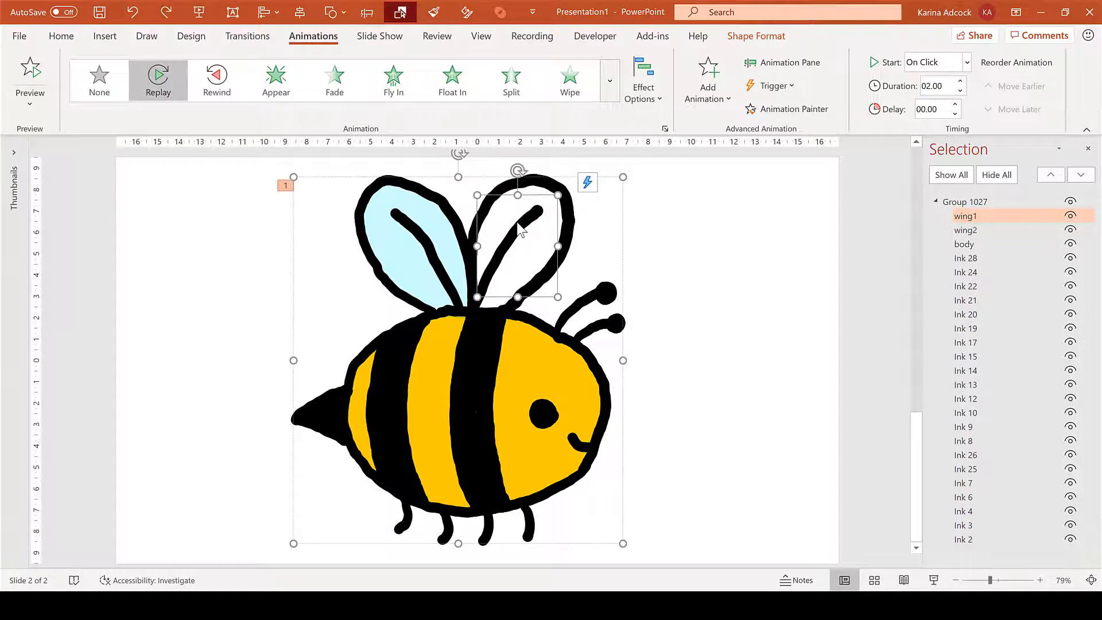
# Move the body object to the bottom of the group's stacking order and preview the animation
pyautogui.moveTo(963, 244)
pyautogui.mouseDown()
pyautogui.moveTo(975, 277)
pyautogui.moveTo(979, 554)
pyautogui.moveTo(969, 545)
pyautogui.mouseUp()
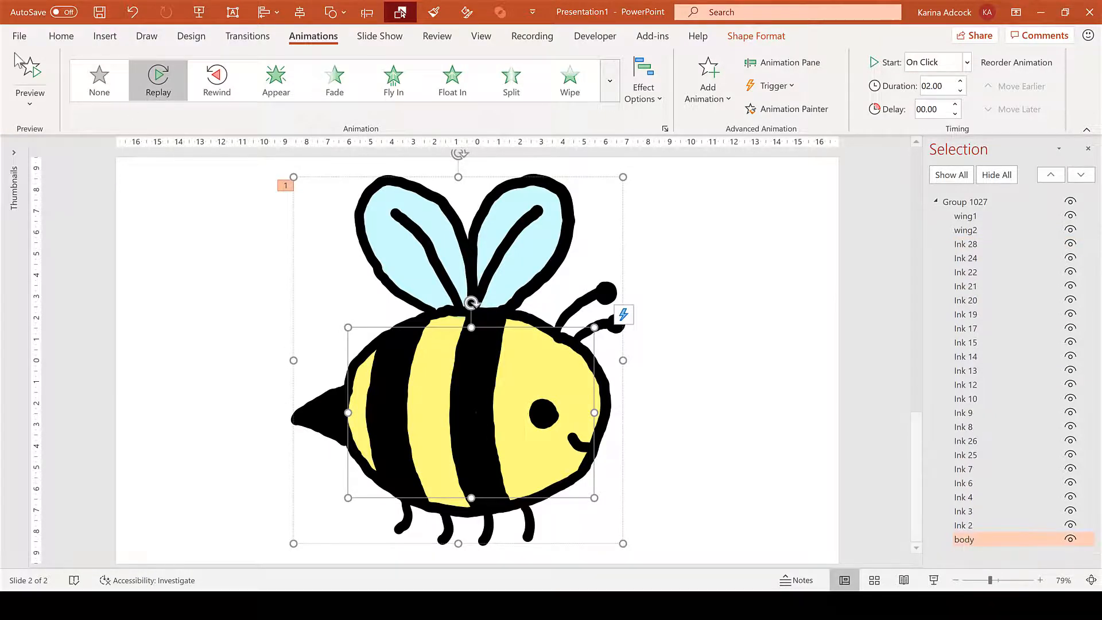
pyautogui.click(26, 72)
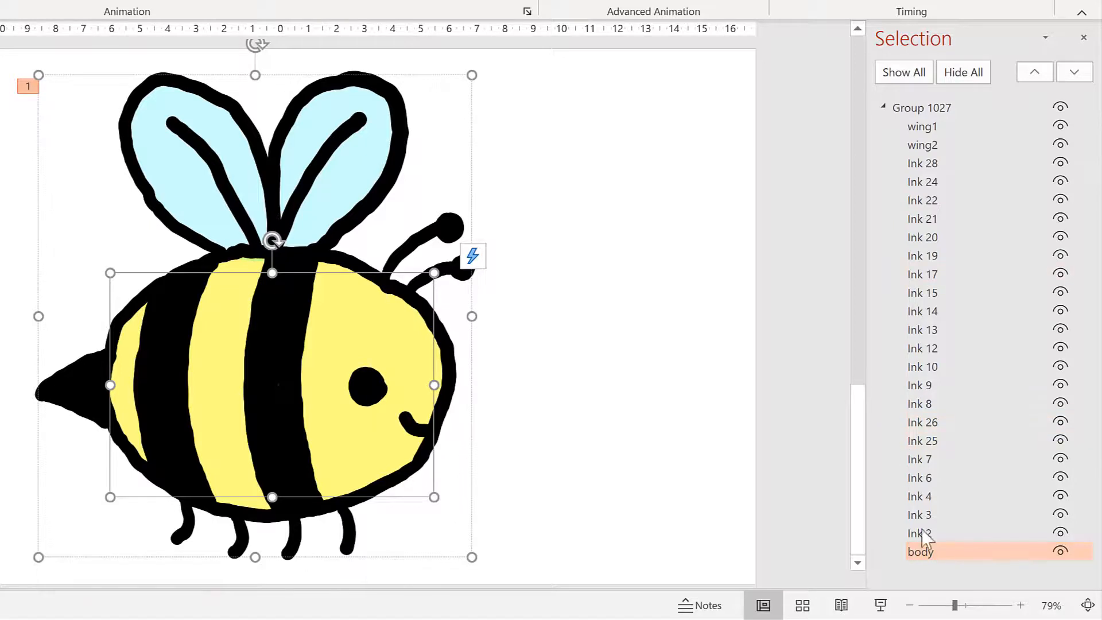
# Move the body object back up to directly below wing2 in the stacking order and clear the selection
pyautogui.moveTo(930, 552)
pyautogui.mouseDown()
pyautogui.moveTo(947, 380)
pyautogui.moveTo(934, 163)
pyautogui.mouseUp()
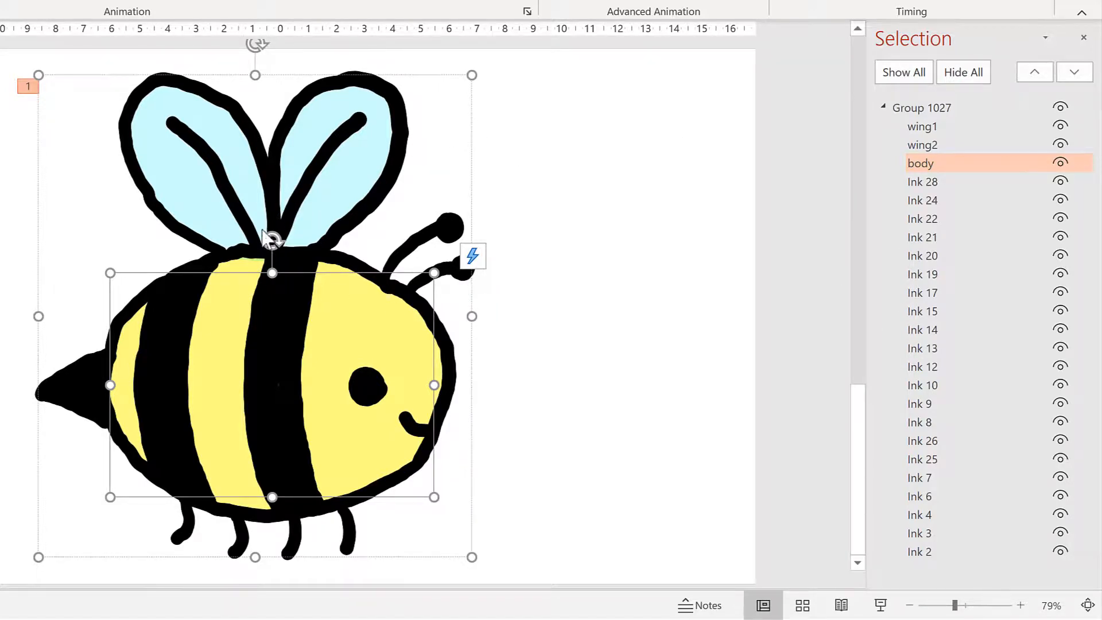
pyautogui.click(541, 157)
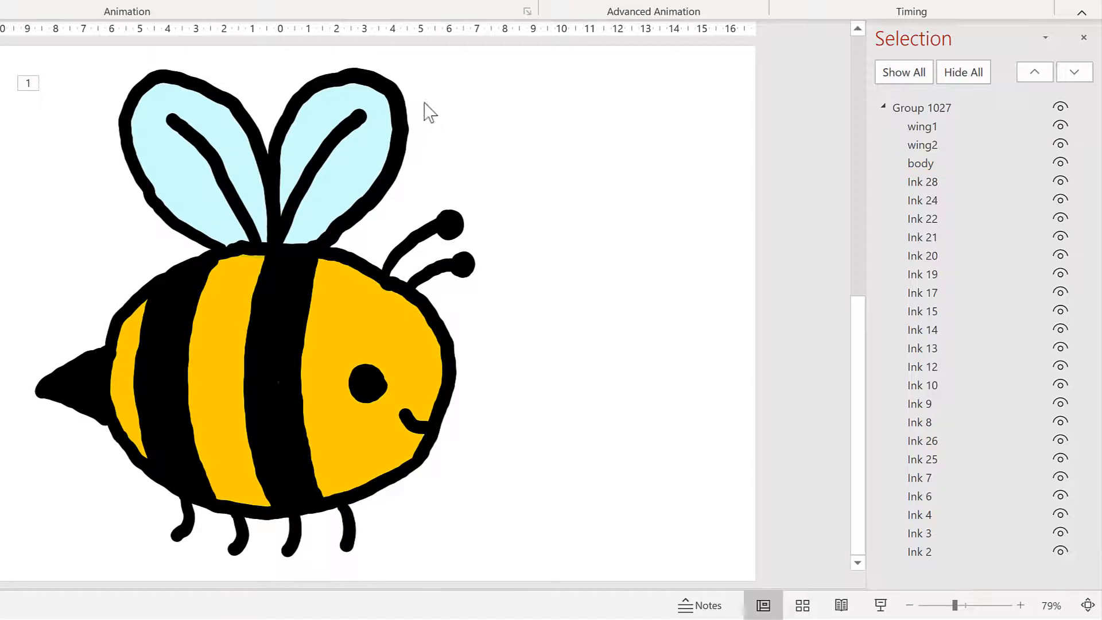
# Select everything on the slide and ungroup the bee drawing
pyautogui.hotkey('ctrl', 'a')
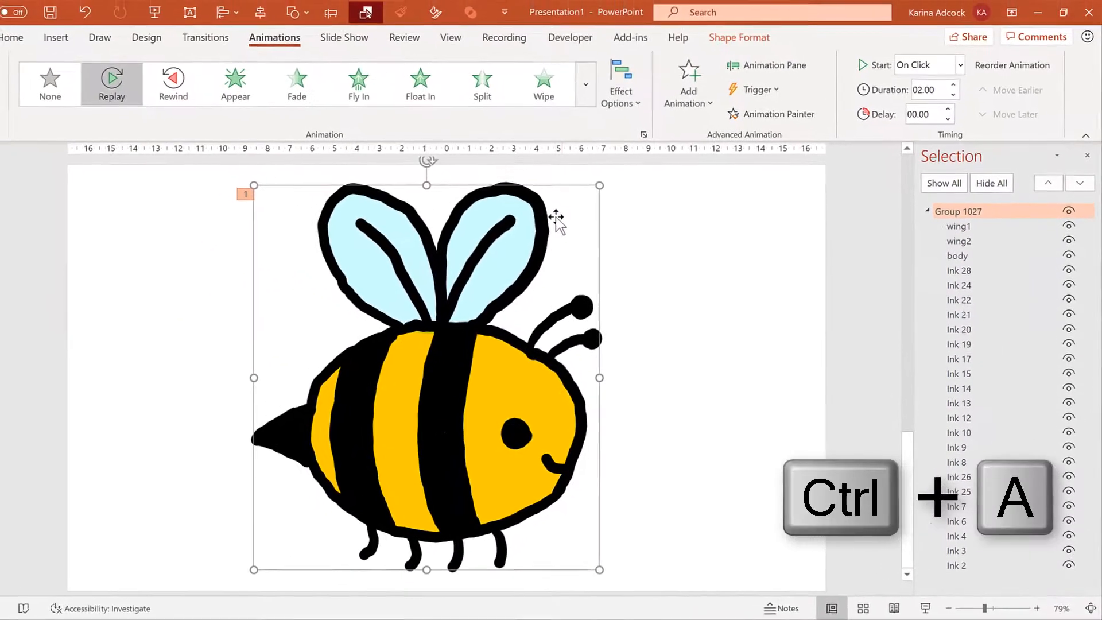
pyautogui.click(738, 37)
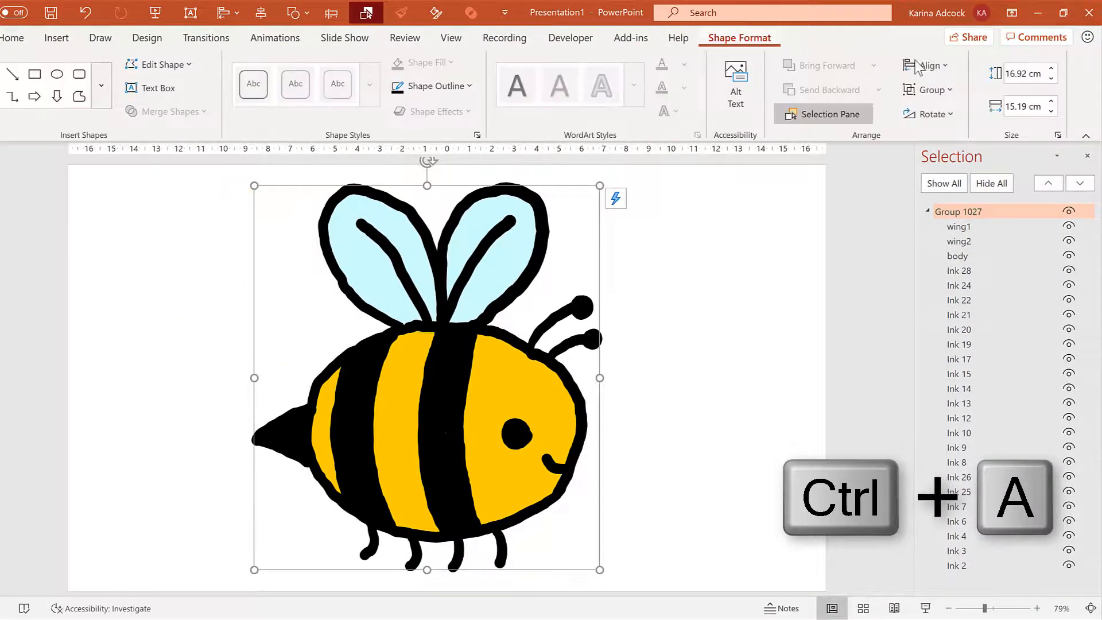
pyautogui.click(934, 90)
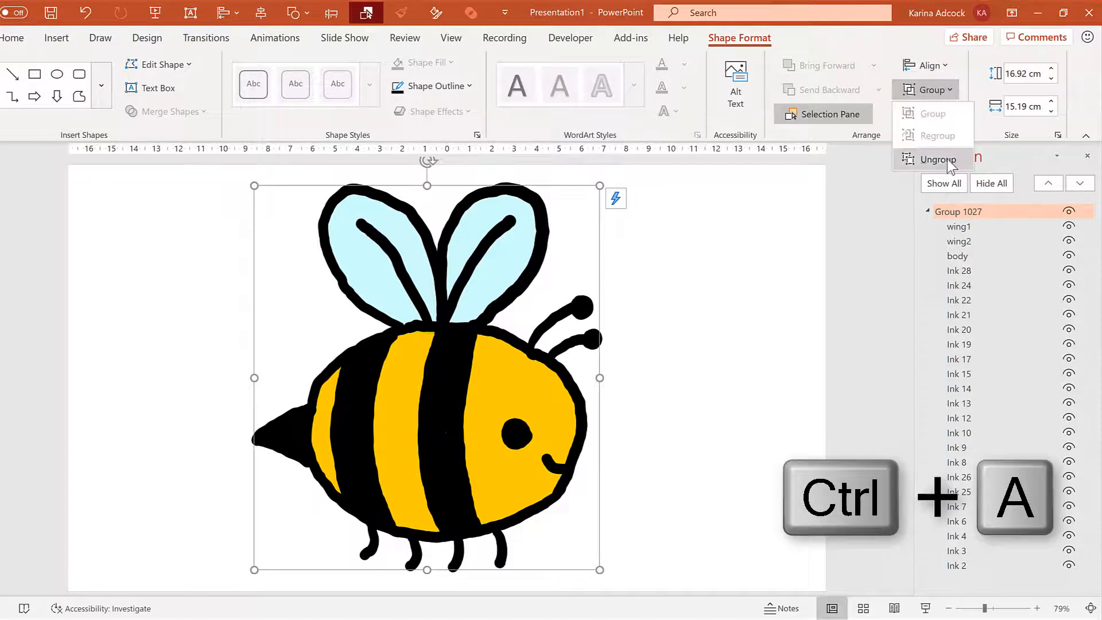